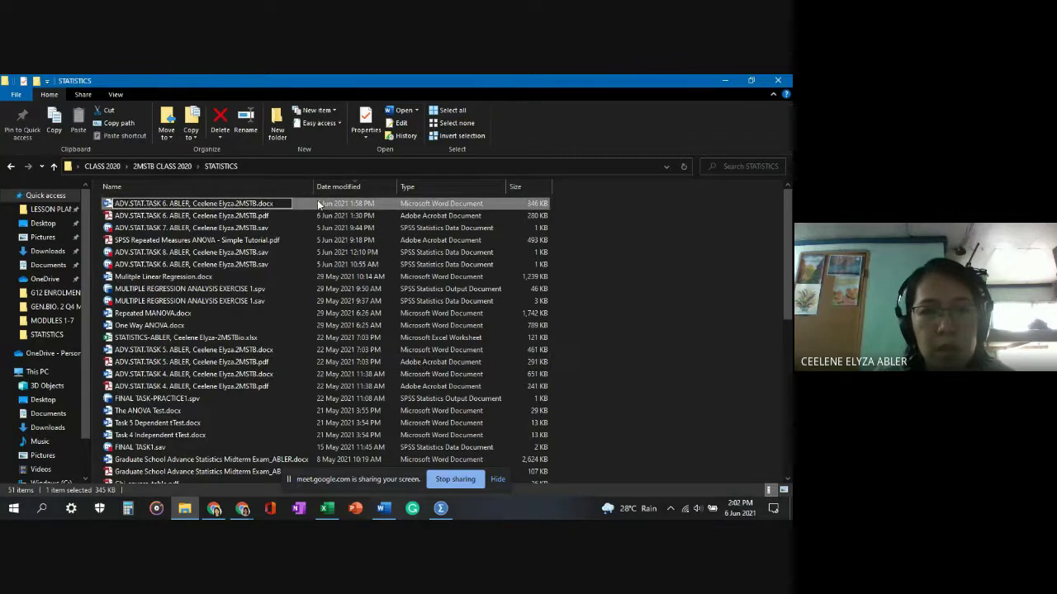
Open the Task 6 Word document and review Table 1 of the apple orchard experiment, including its legend and extension growth data.
double_click(320, 204)
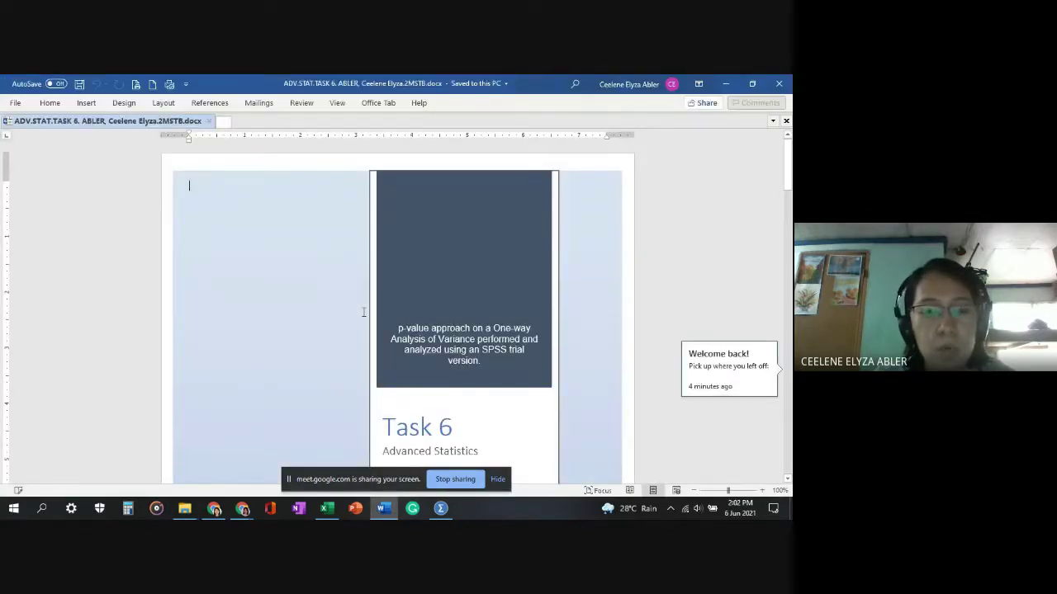
scroll(402, 330, down, 10)
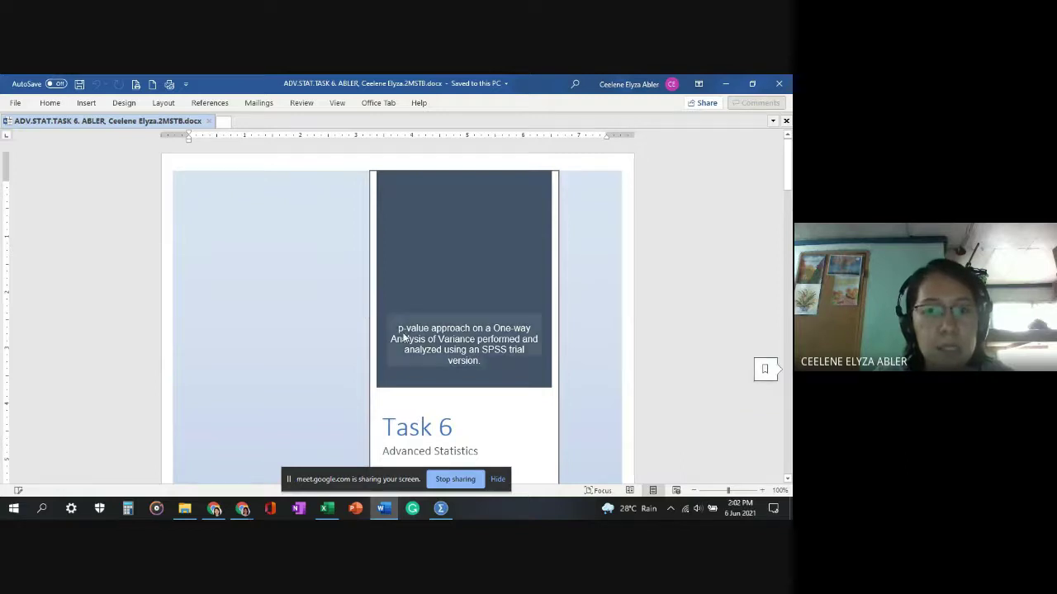
scroll(397, 328, down, 3)
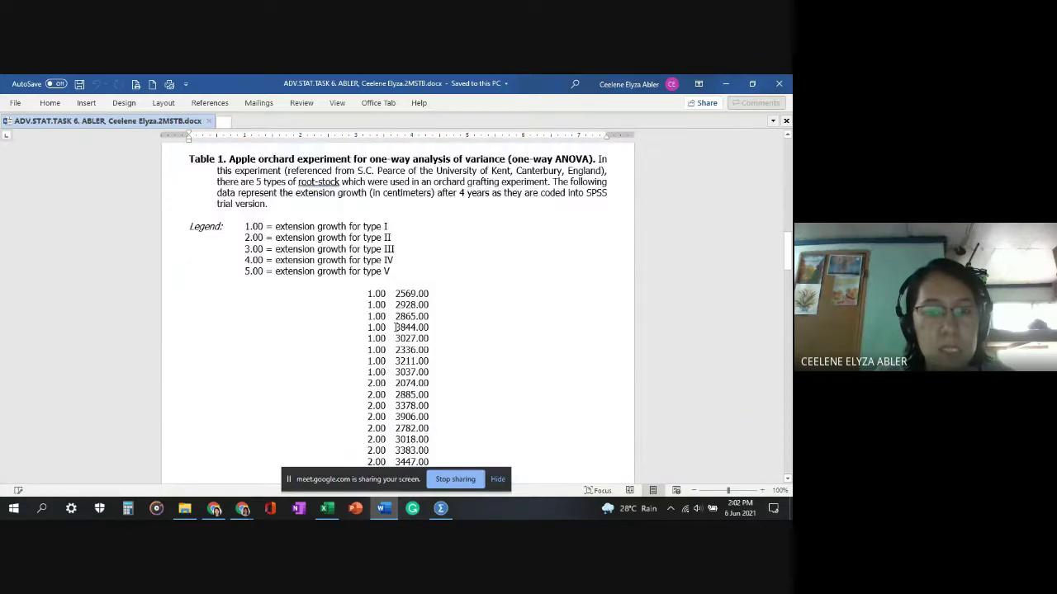
scroll(396, 328, up, 2)
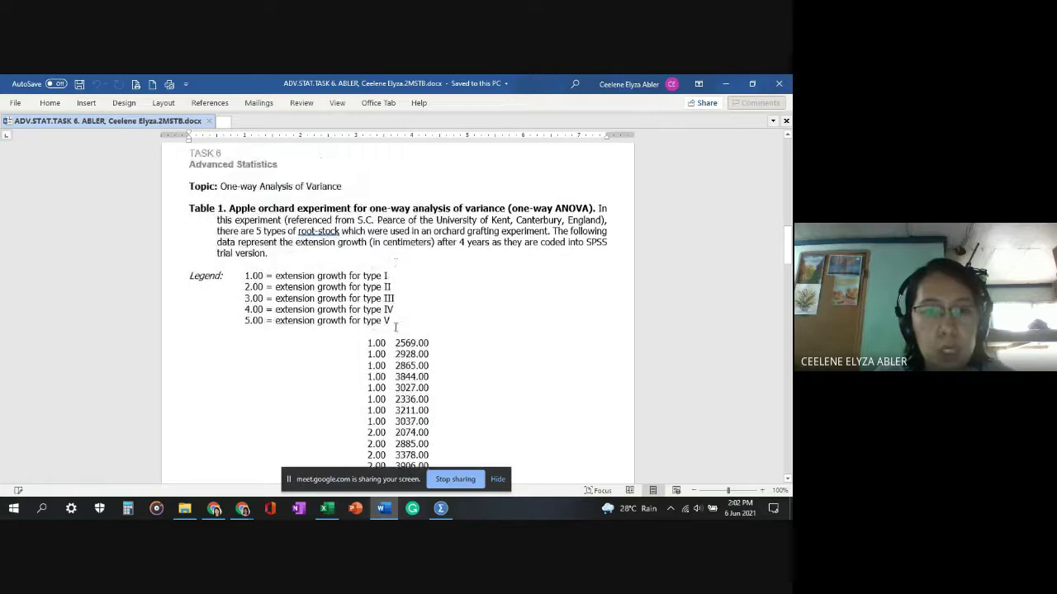
scroll(395, 327, down, 8)
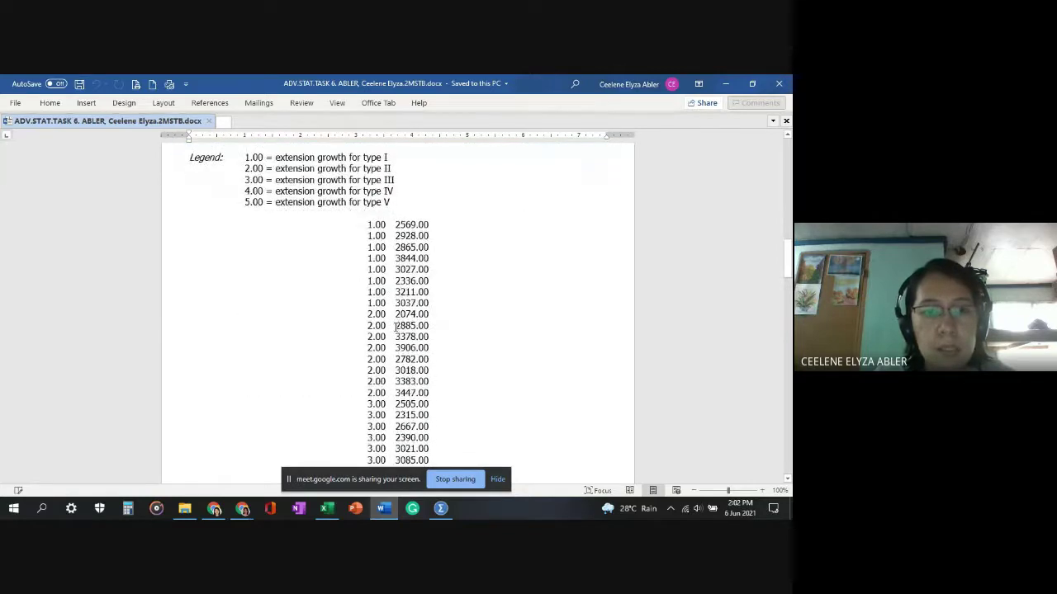
scroll(395, 326, up, 3)
scroll(396, 327, up, 3)
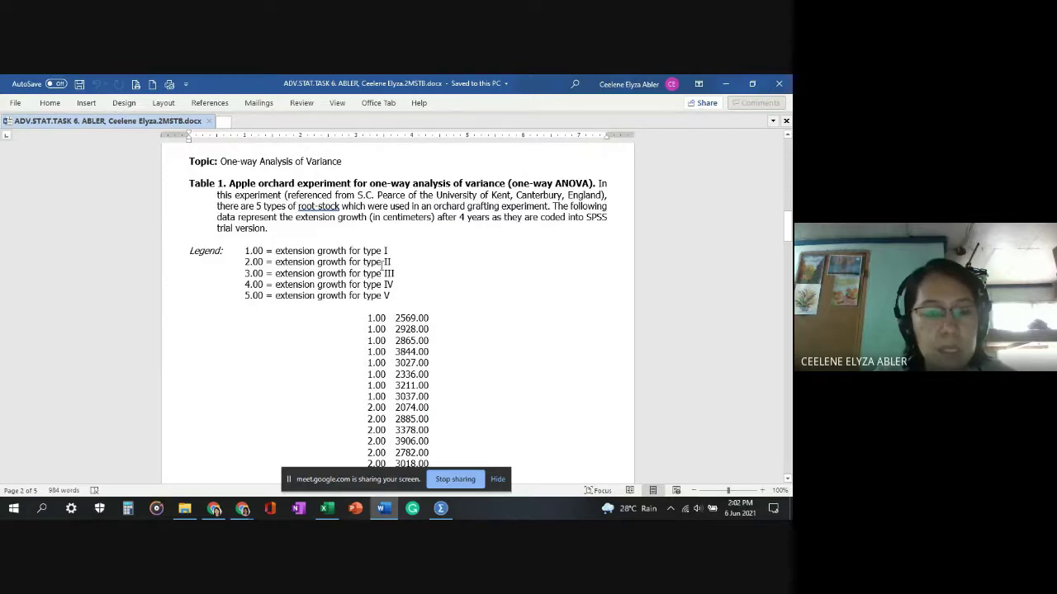
scroll(355, 284, down, 10)
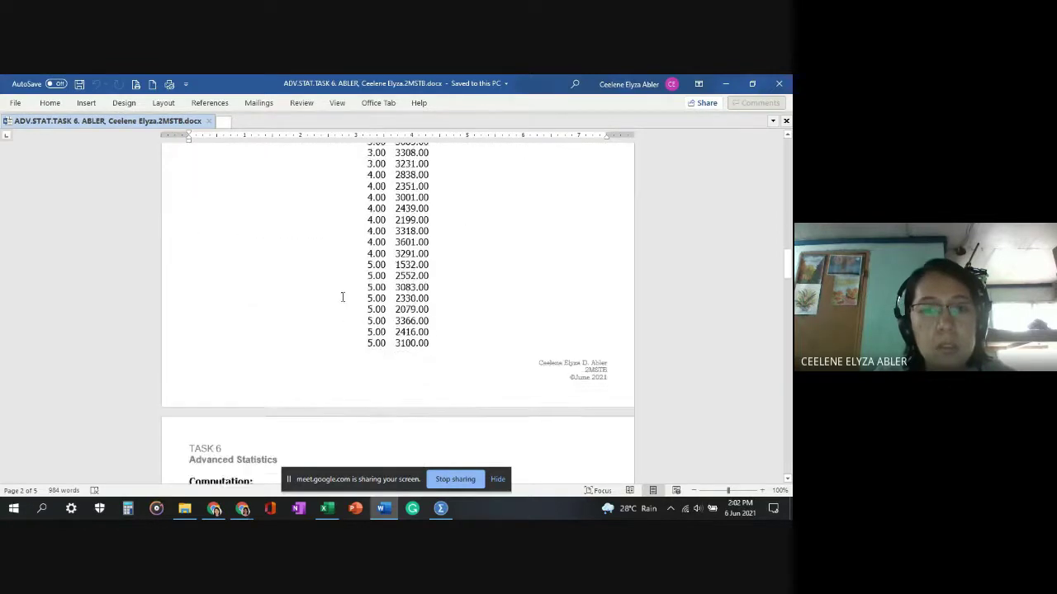
scroll(344, 297, up, 5)
scroll(355, 248, up, 4)
scroll(354, 372, down, 8)
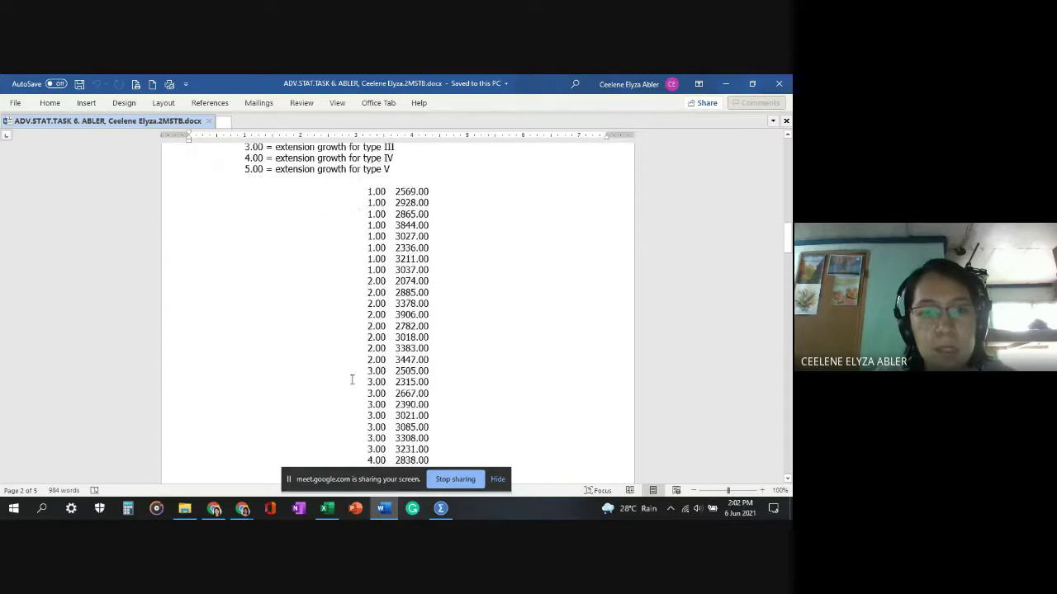
scroll(351, 374, up, 7)
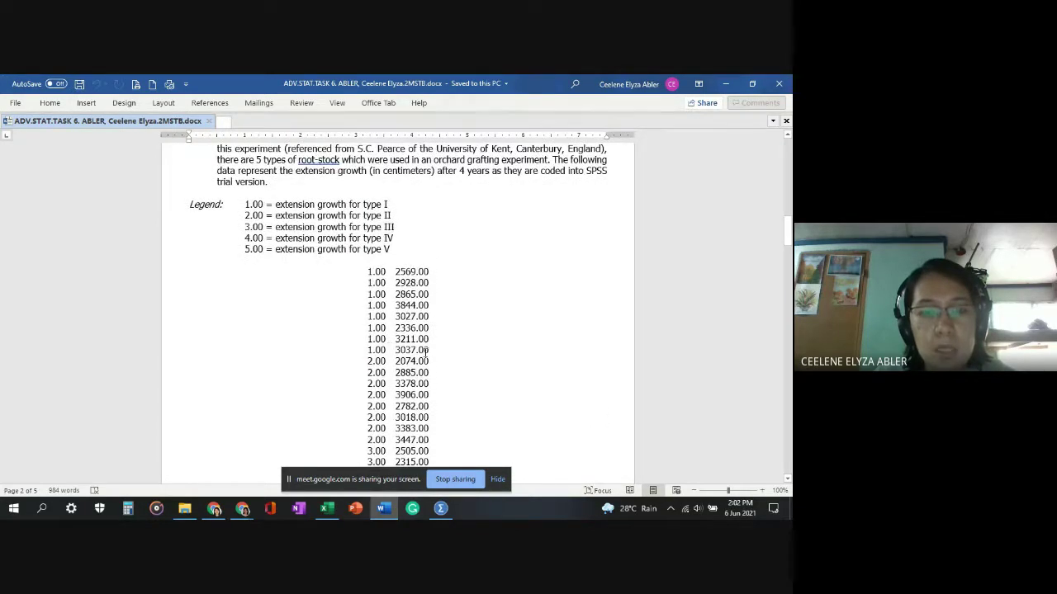
scroll(417, 350, down, 7)
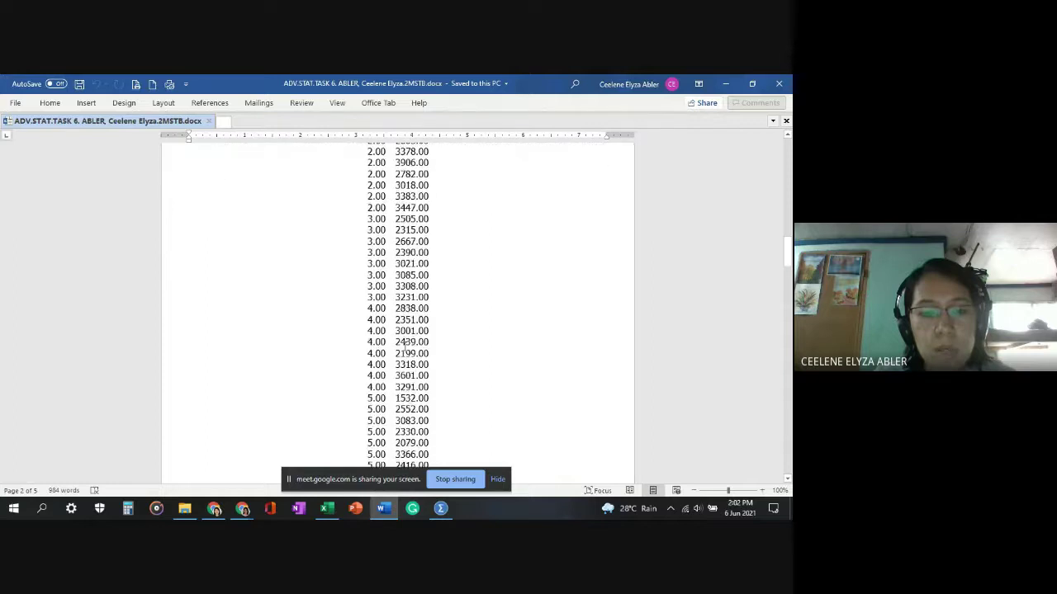
Read the null and alternative hypotheses in the Computation section of the document.
scroll(405, 347, down, 8)
scroll(230, 181, up, 1)
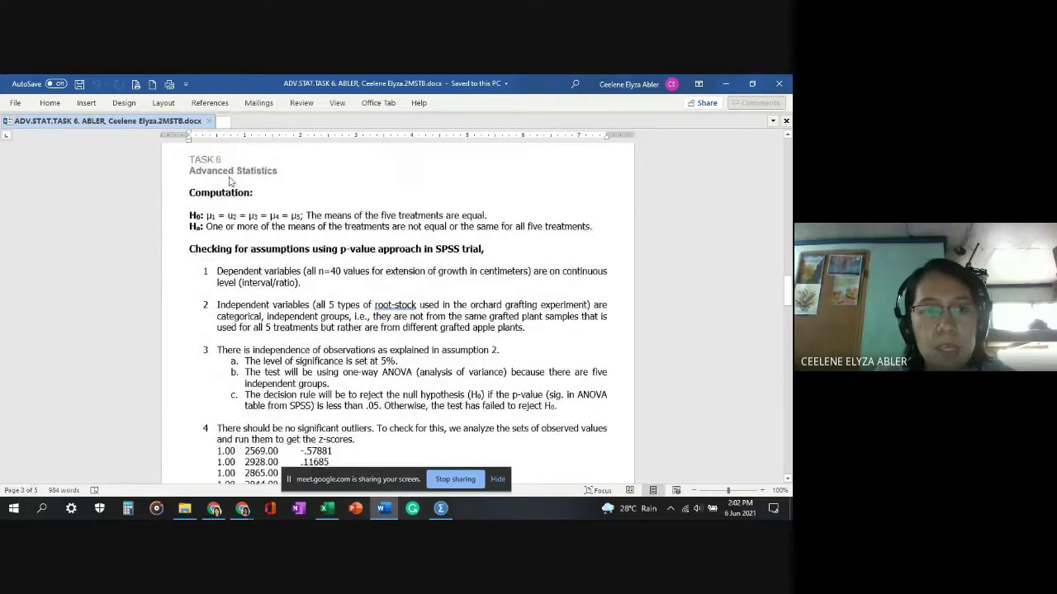
scroll(230, 181, up, 1)
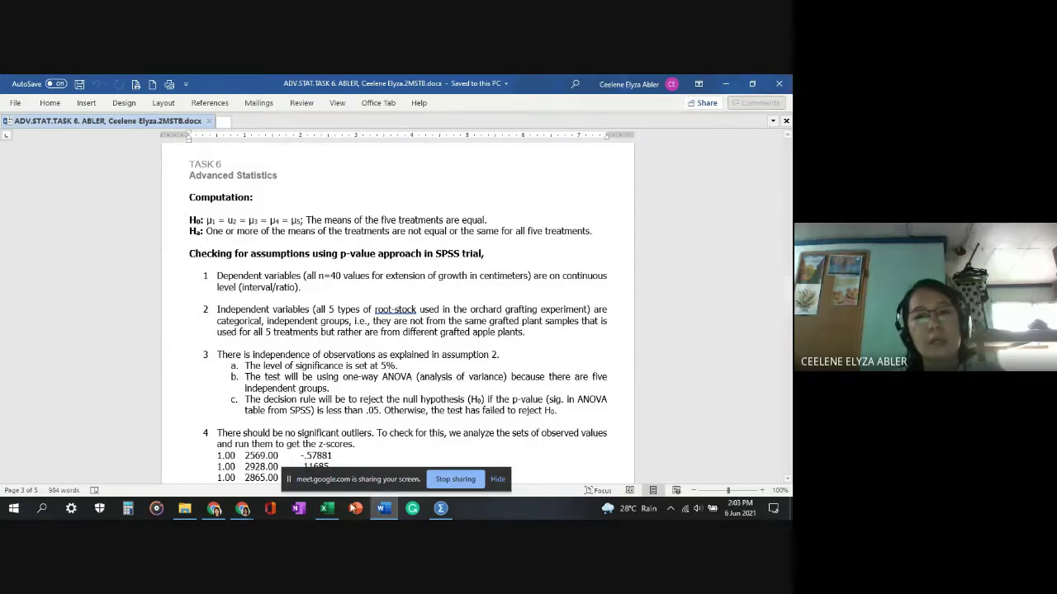
Compare the dataset in the SPSS Data Editor with the Table 1 values in the Word document.
click(440, 507)
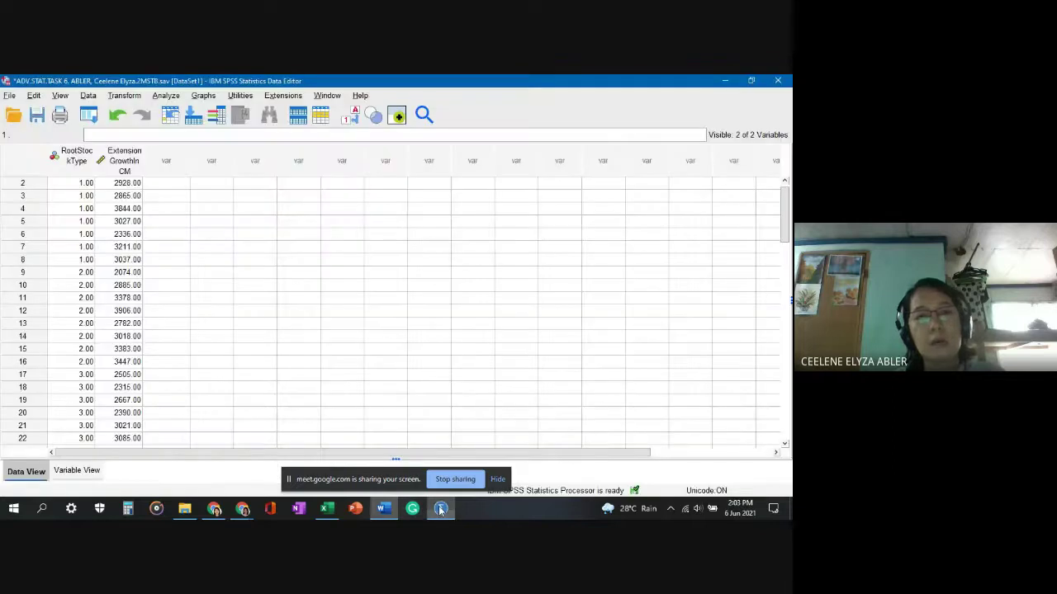
click(385, 509)
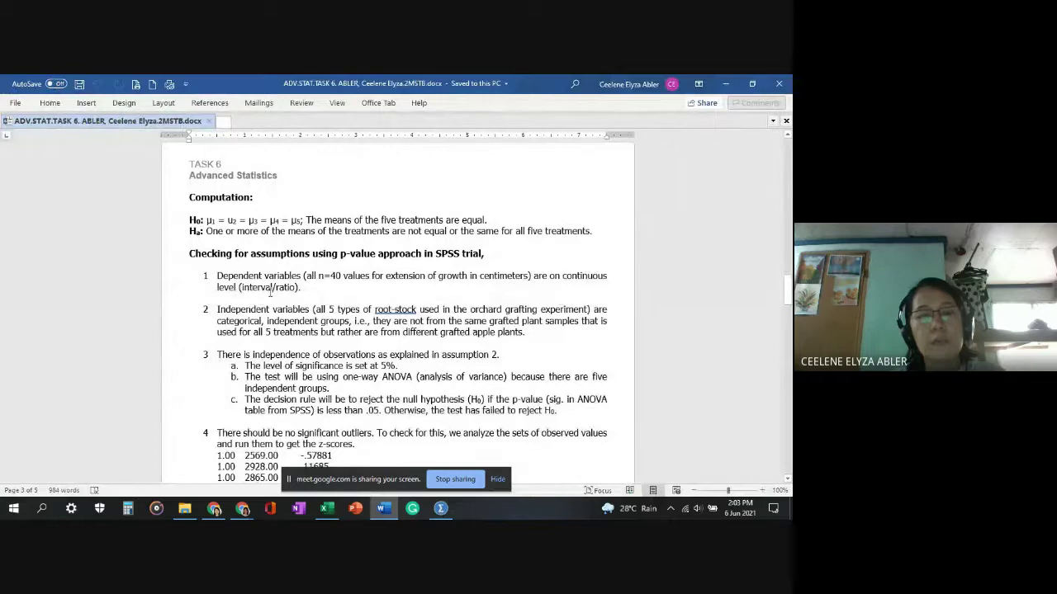
scroll(267, 284, up, 15)
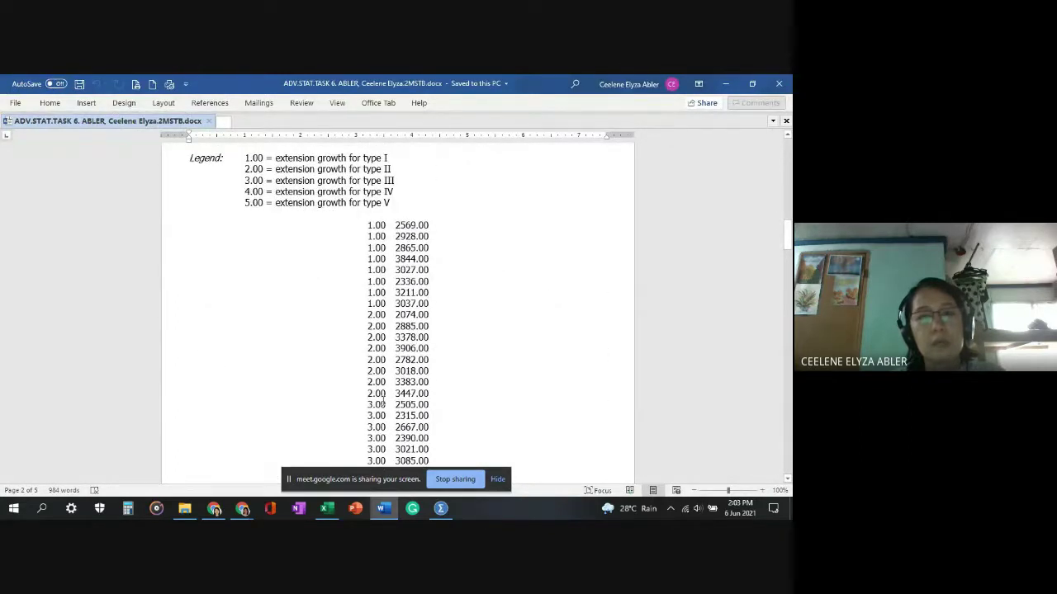
click(442, 509)
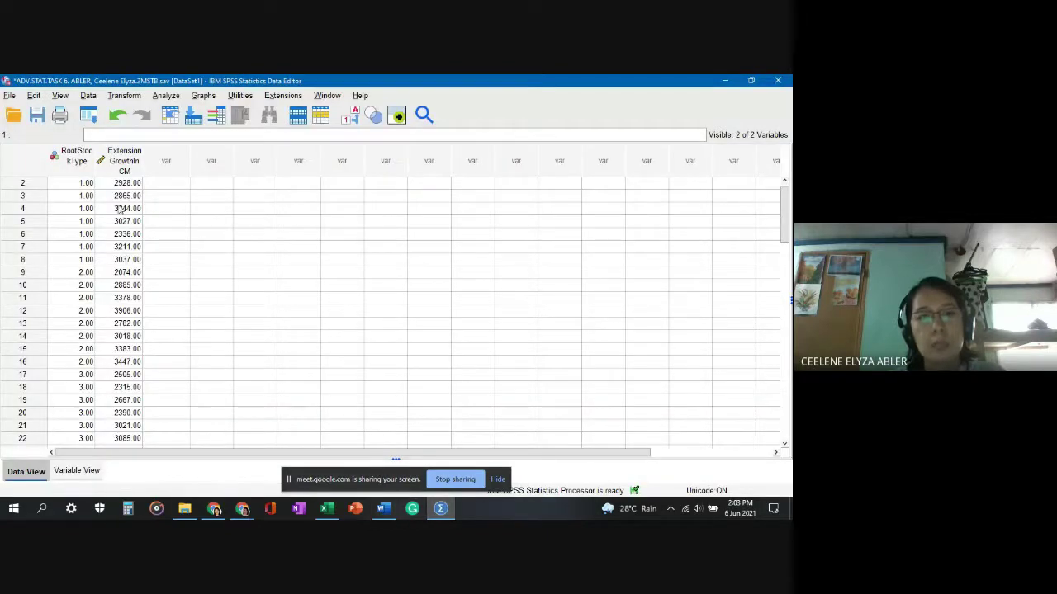
click(383, 509)
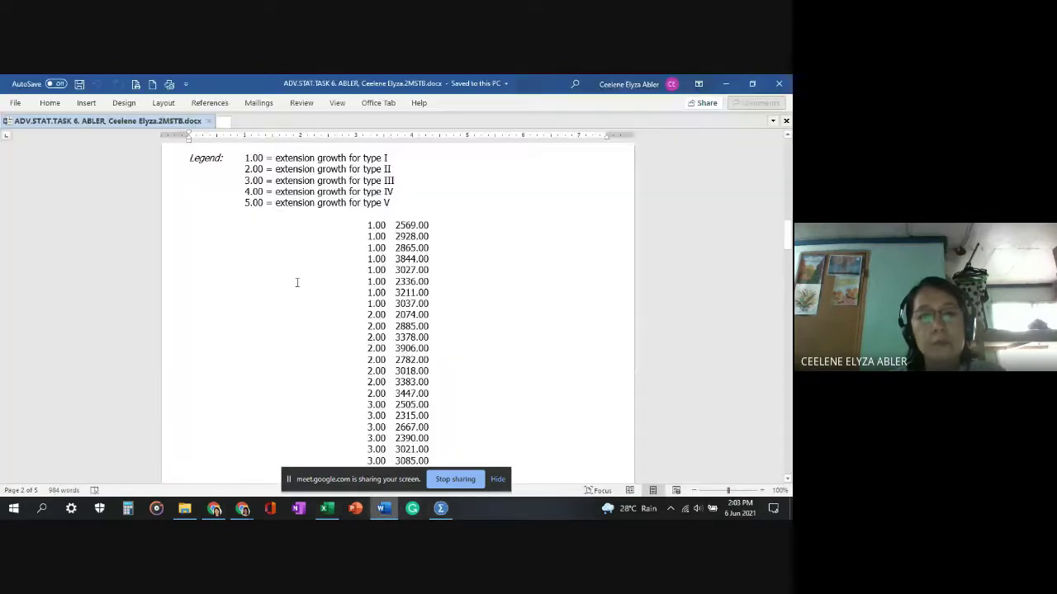
Examine assumptions 1 to 4 in the Computation section, referring back to the Table 1 data and the z-score list.
scroll(259, 248, up, 1)
scroll(259, 248, down, 15)
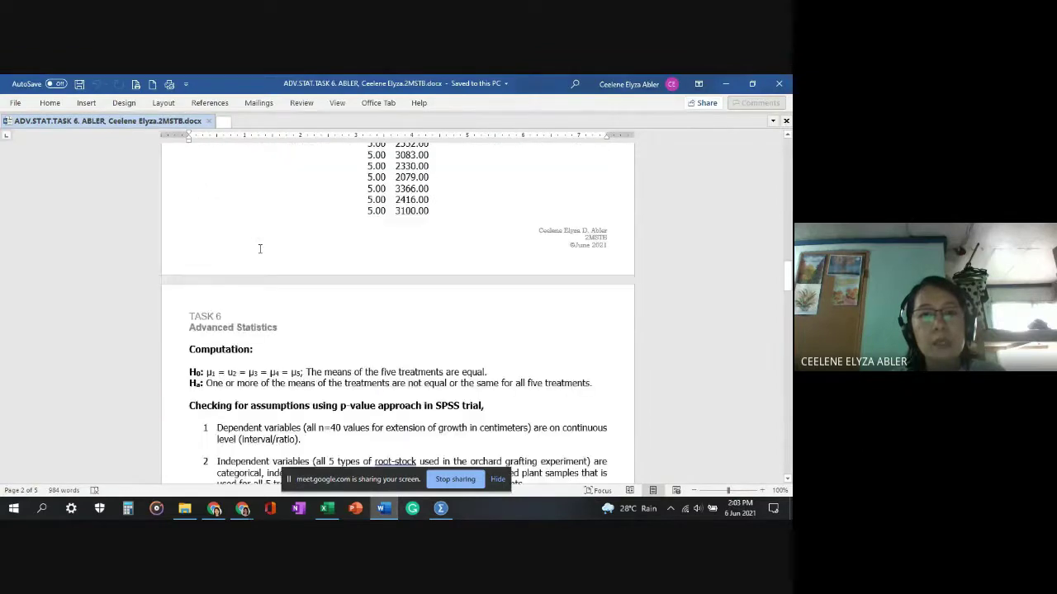
scroll(261, 248, down, 1)
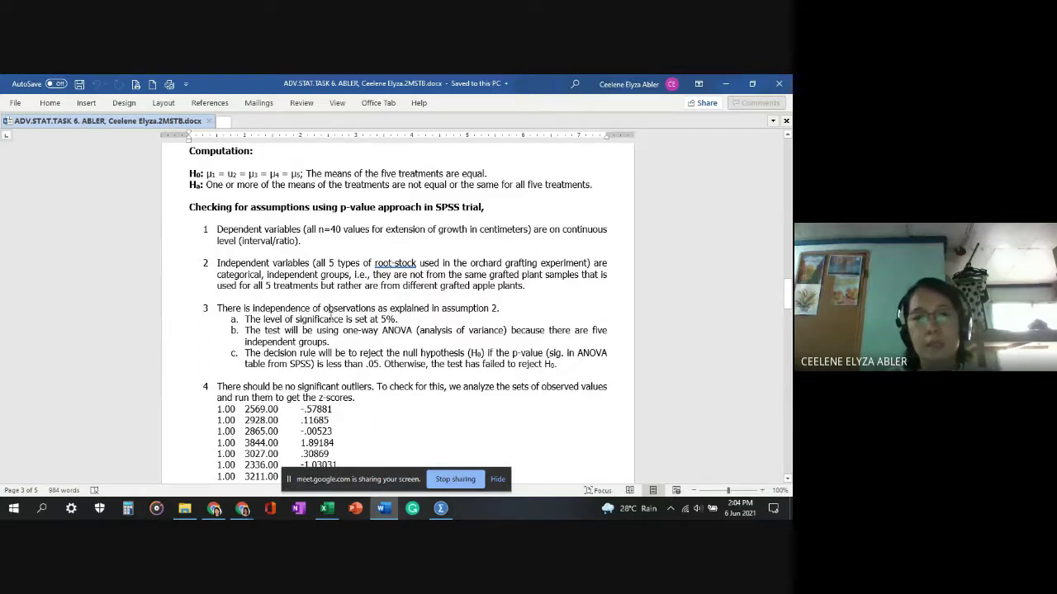
scroll(321, 306, up, 15)
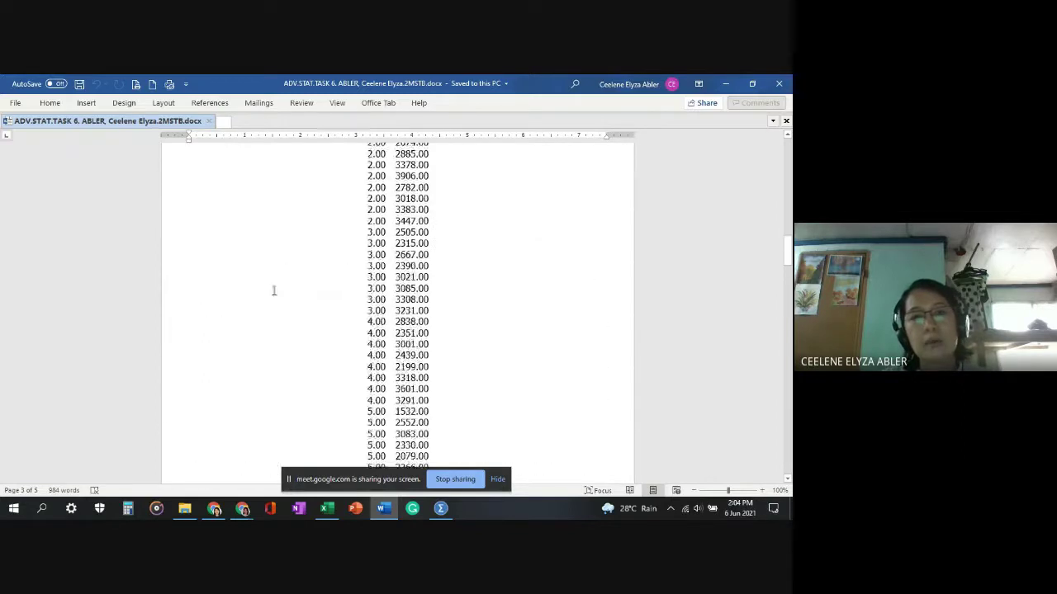
scroll(327, 240, down, 1)
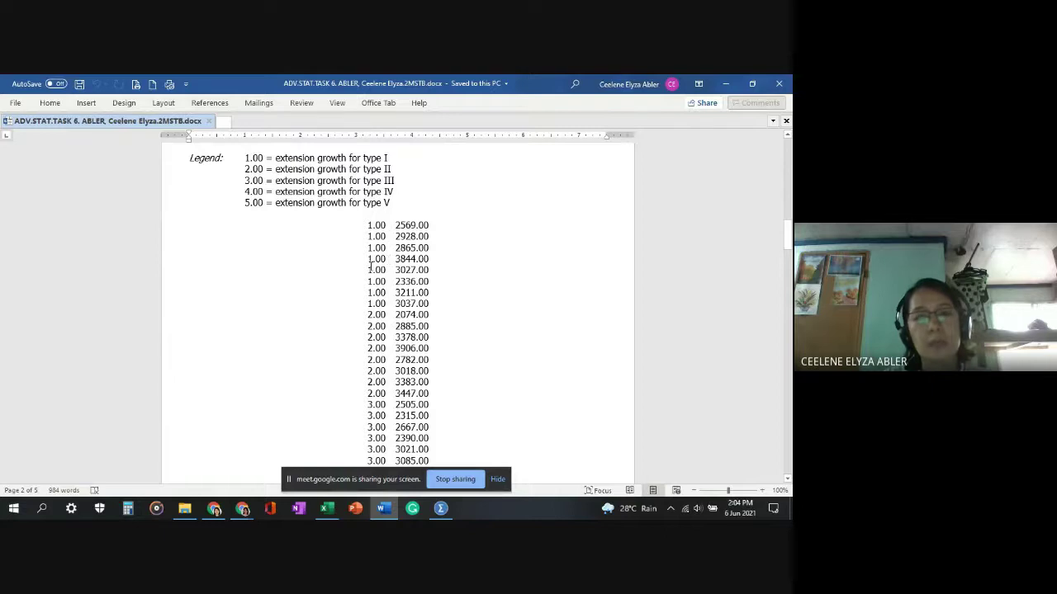
scroll(329, 276, down, 20)
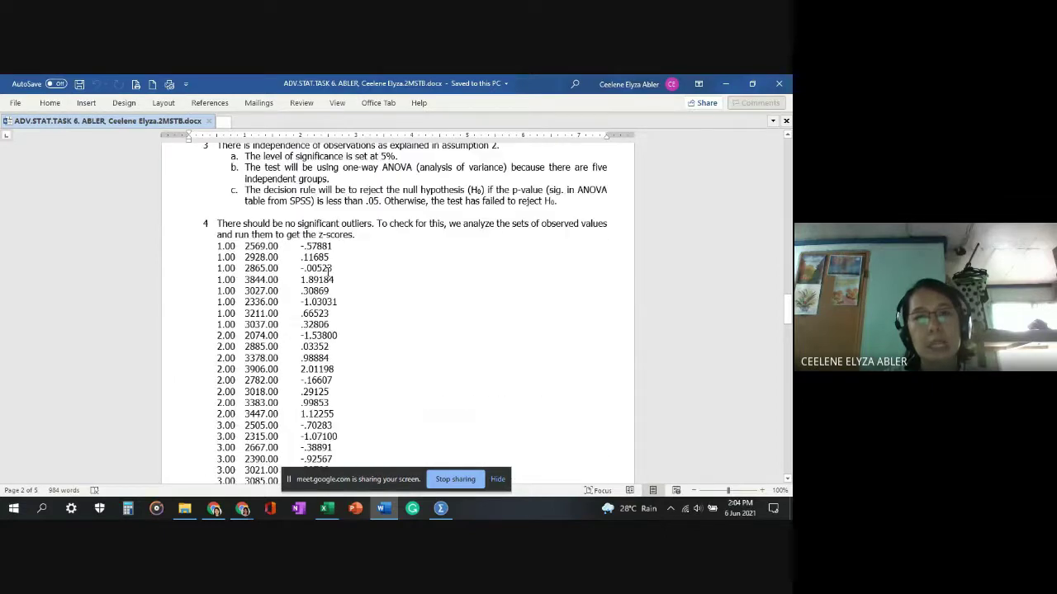
scroll(329, 264, down, 1)
scroll(329, 264, up, 6)
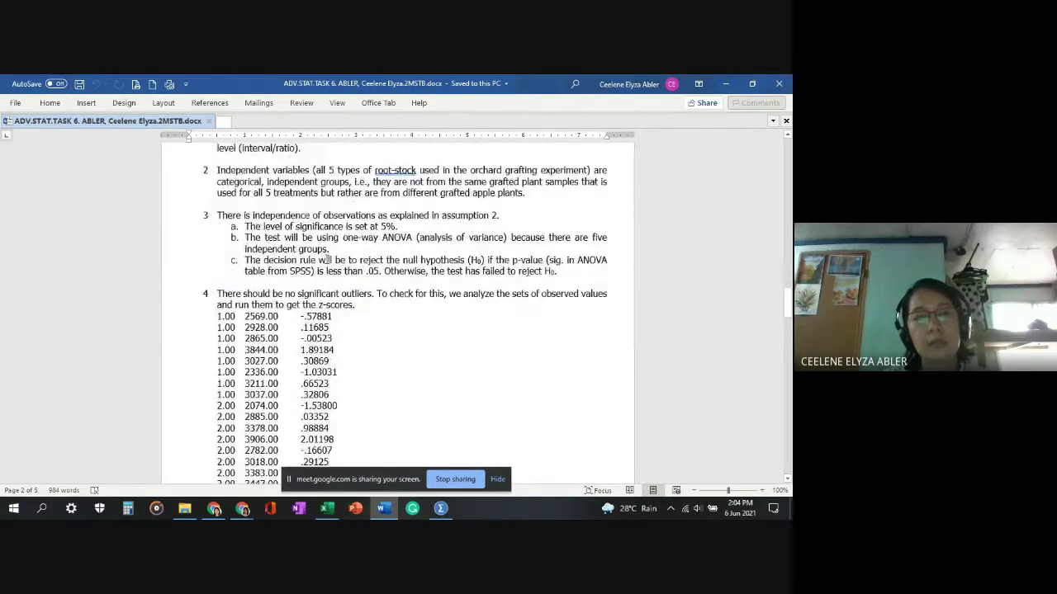
scroll(281, 248, up, 3)
scroll(281, 249, down, 3)
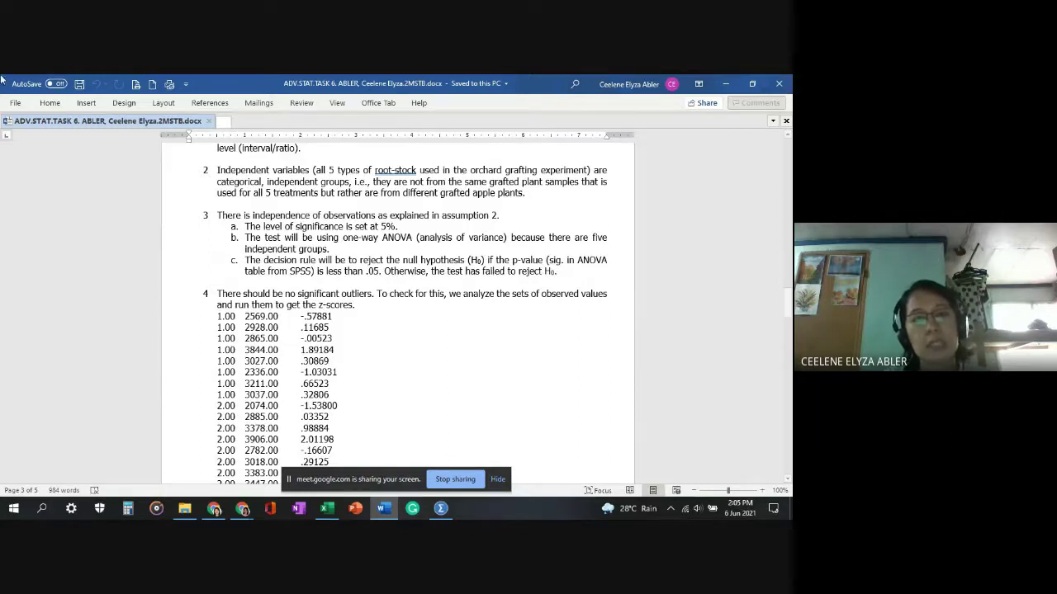
scroll(314, 328, down, 4)
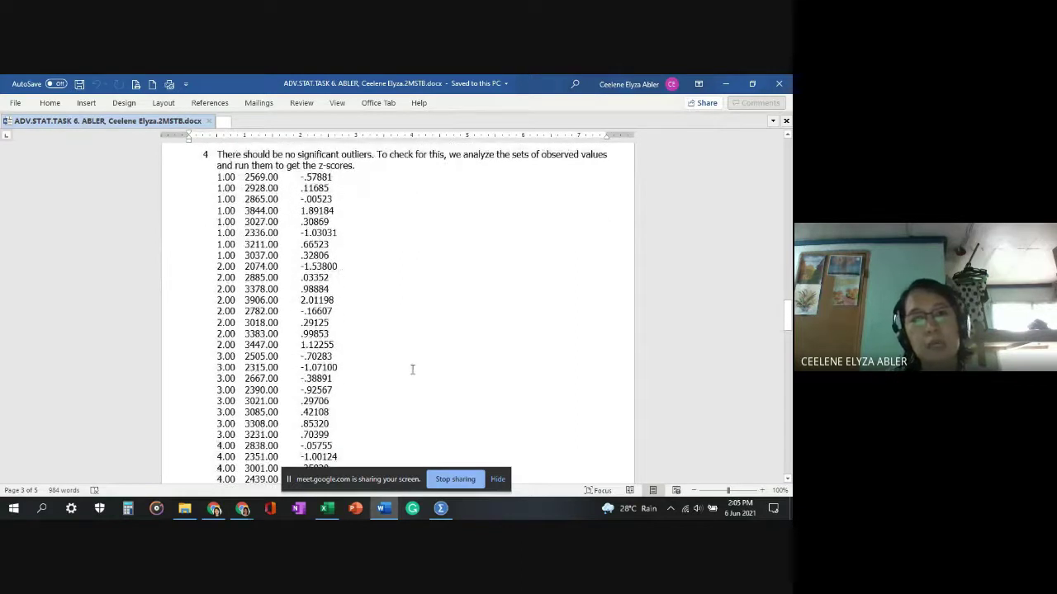
Switch to SPSS and run Descriptives on ExtensionGrowthInCM with standardized values saved as variables.
click(440, 508)
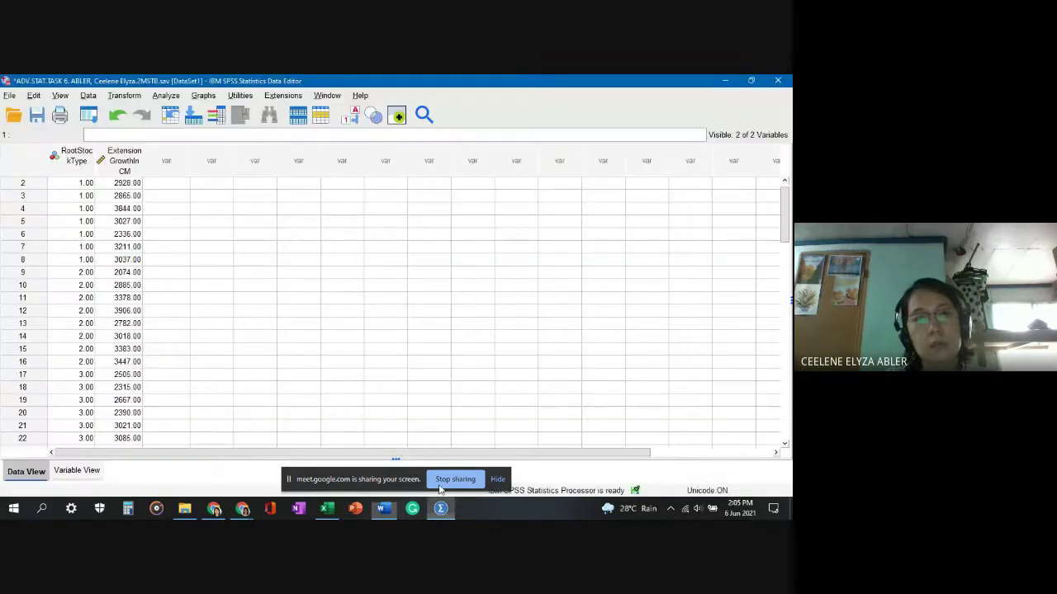
click(166, 96)
mouse_move(175, 127)
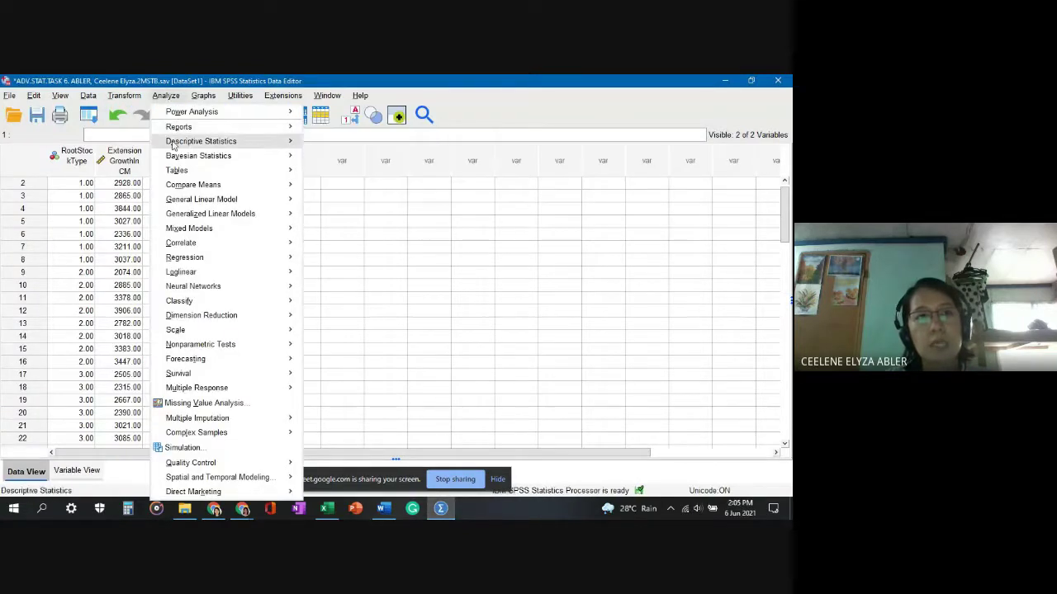
mouse_move(207, 141)
click(334, 158)
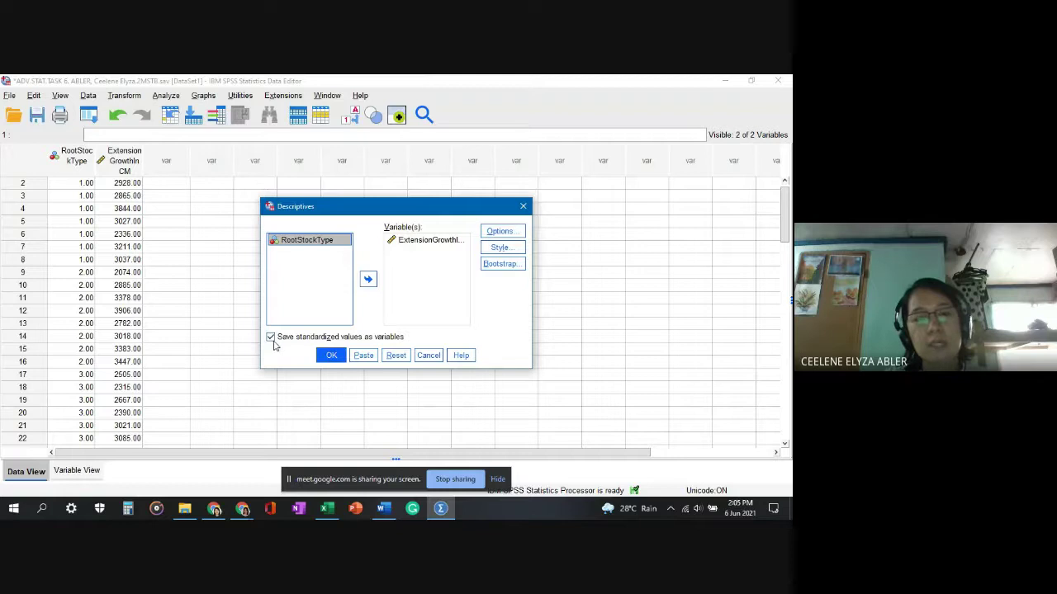
click(329, 357)
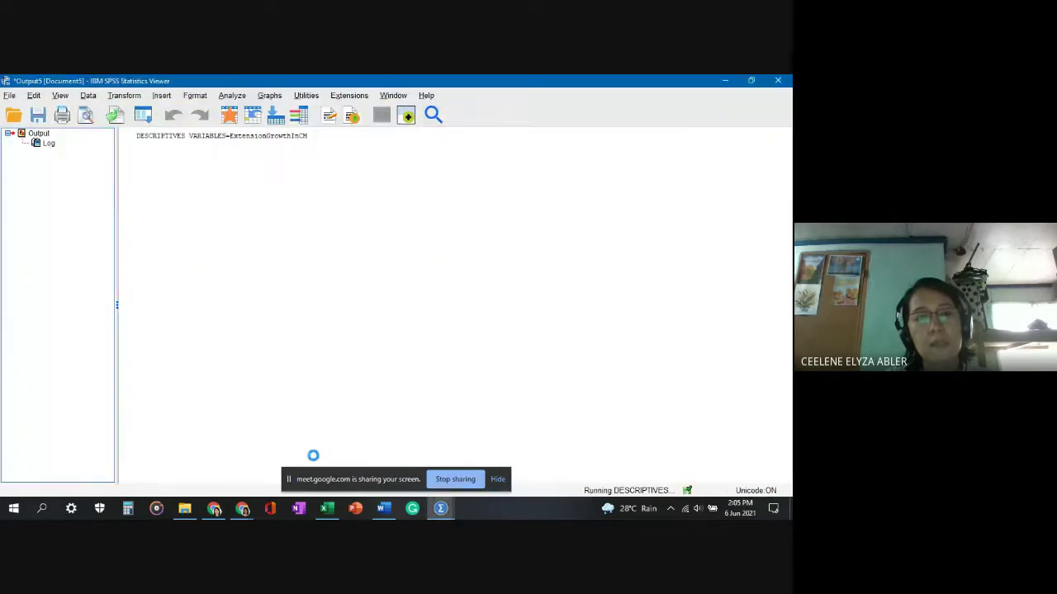
Review the Descriptive Statistics output, and check the ZExtensionGrowthInCM values in the Data Editor for outliers.
click(364, 209)
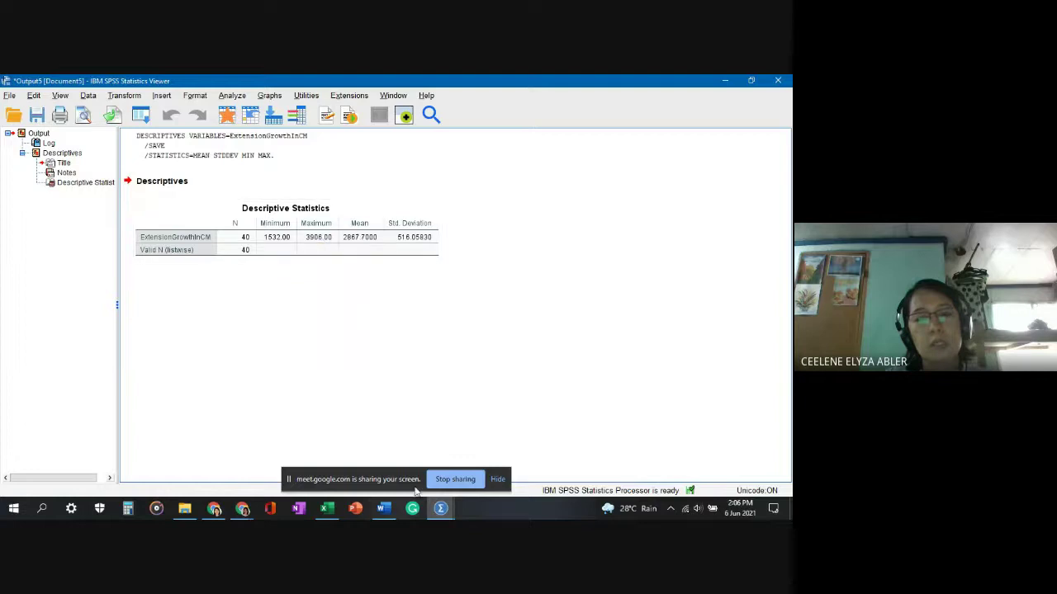
mouse_move(453, 513)
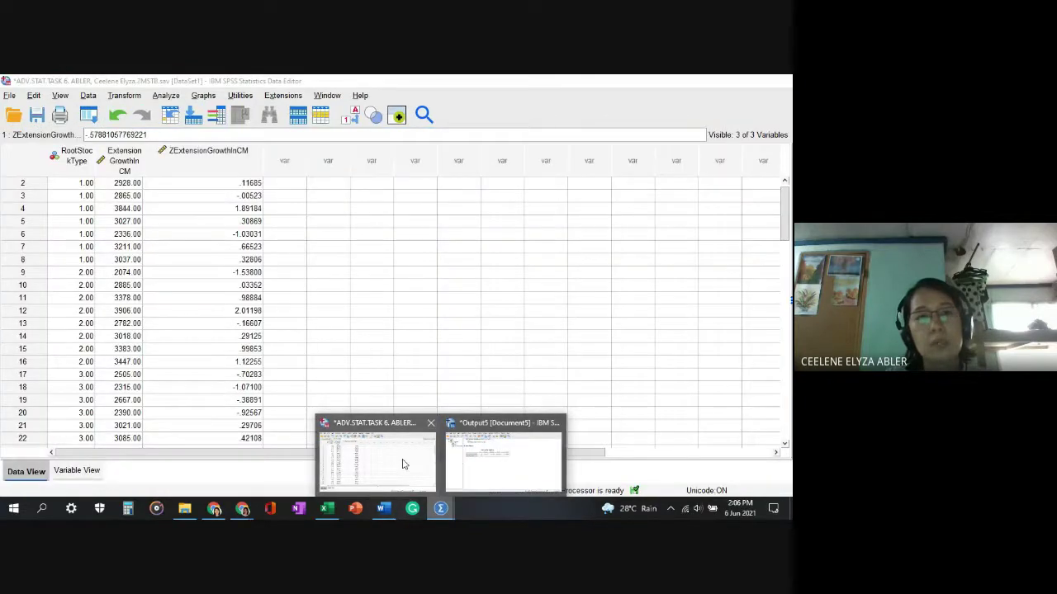
click(403, 464)
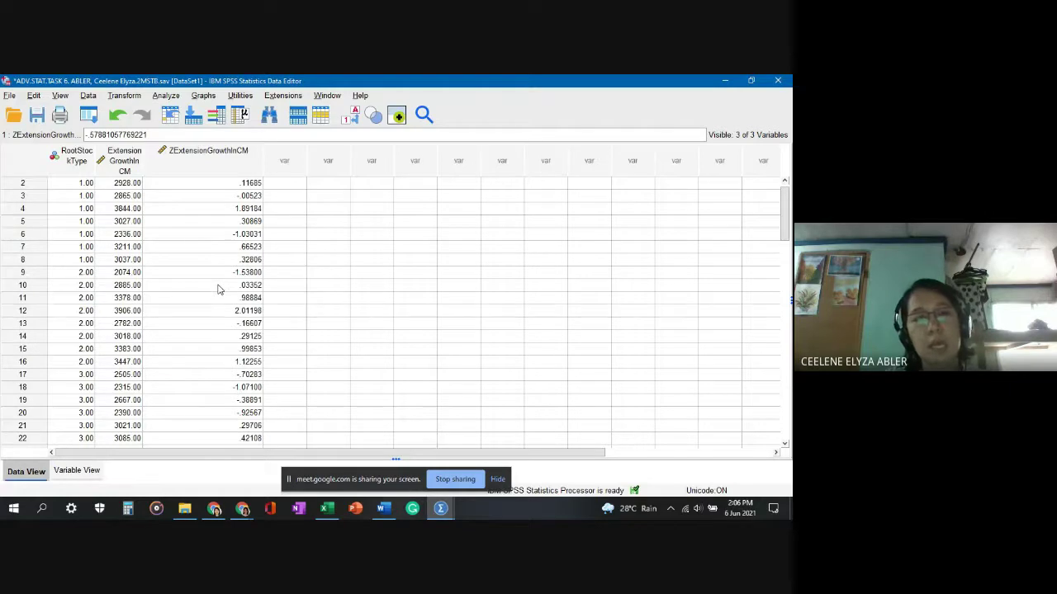
scroll(205, 236, down, 5)
scroll(200, 253, down, 4)
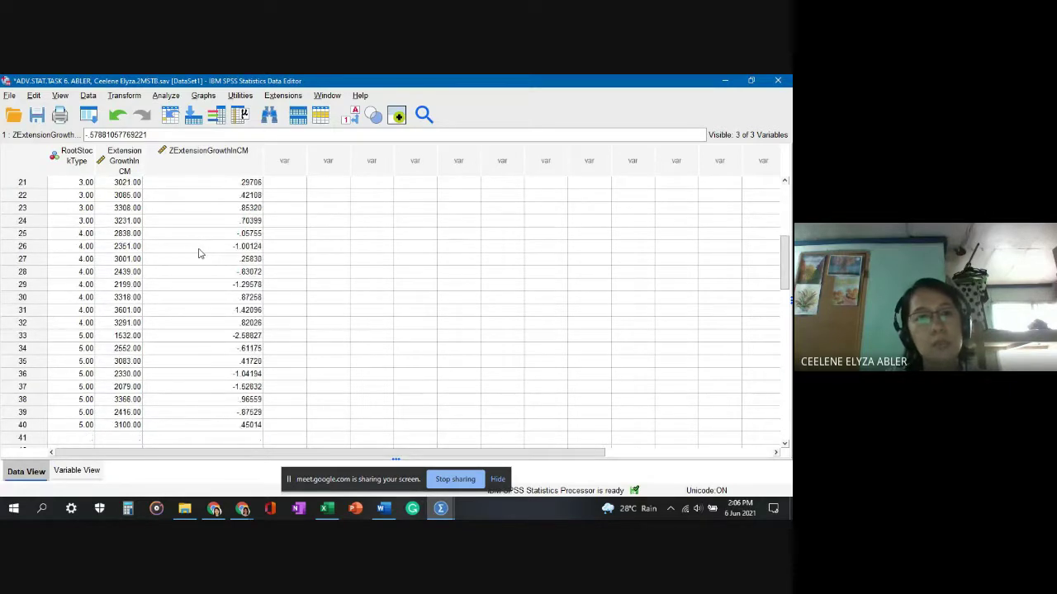
scroll(214, 256, up, 2)
scroll(209, 256, up, 7)
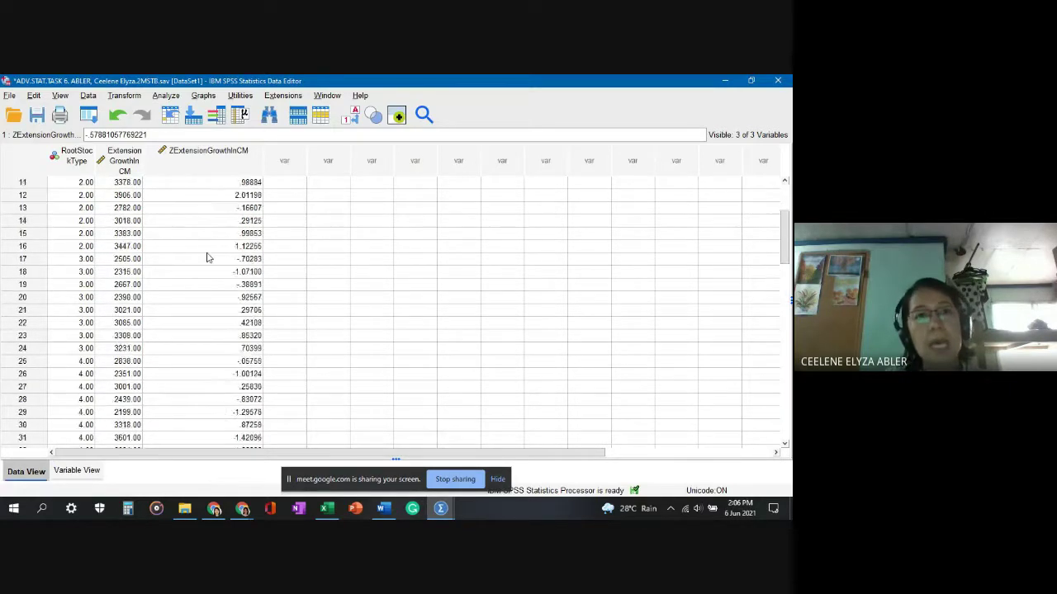
scroll(208, 260, down, 9)
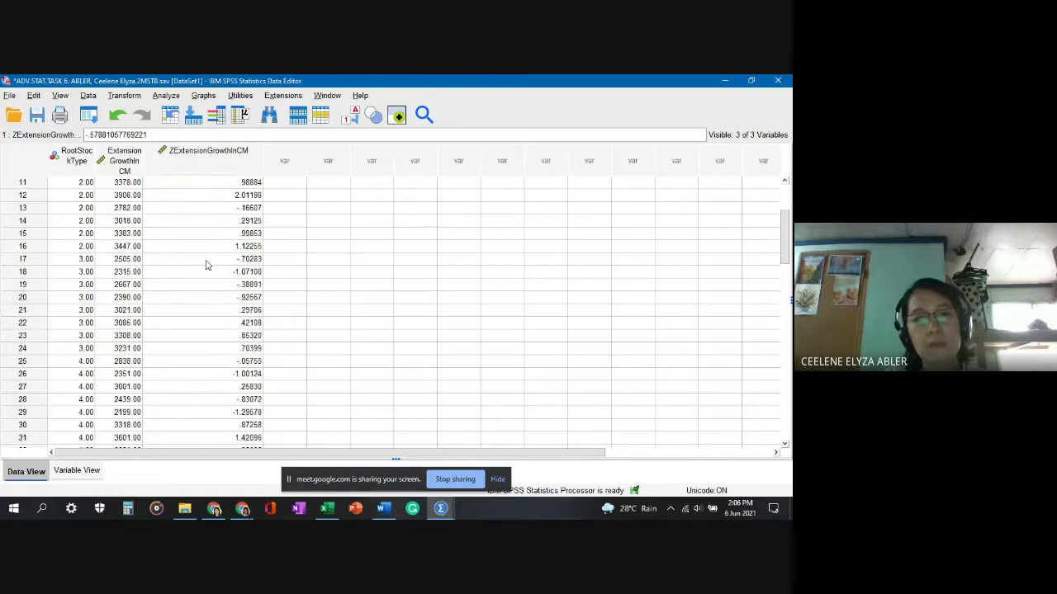
Check the remaining z-scores in the Data Editor, and read the outlier conclusion and assumption 5 on normality in the Word document.
scroll(207, 265, up, 2)
scroll(208, 266, up, 7)
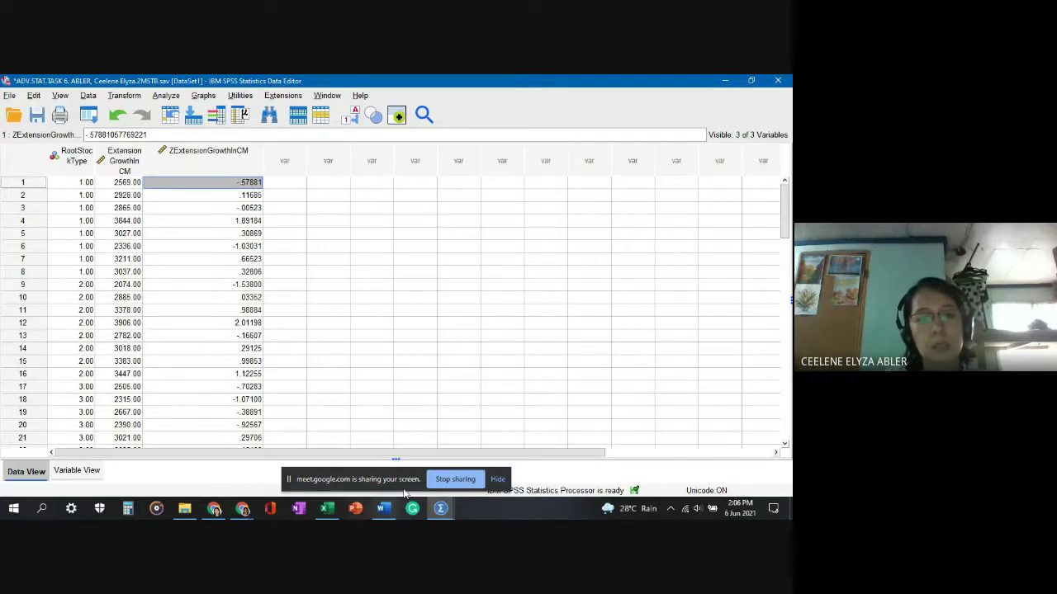
click(382, 508)
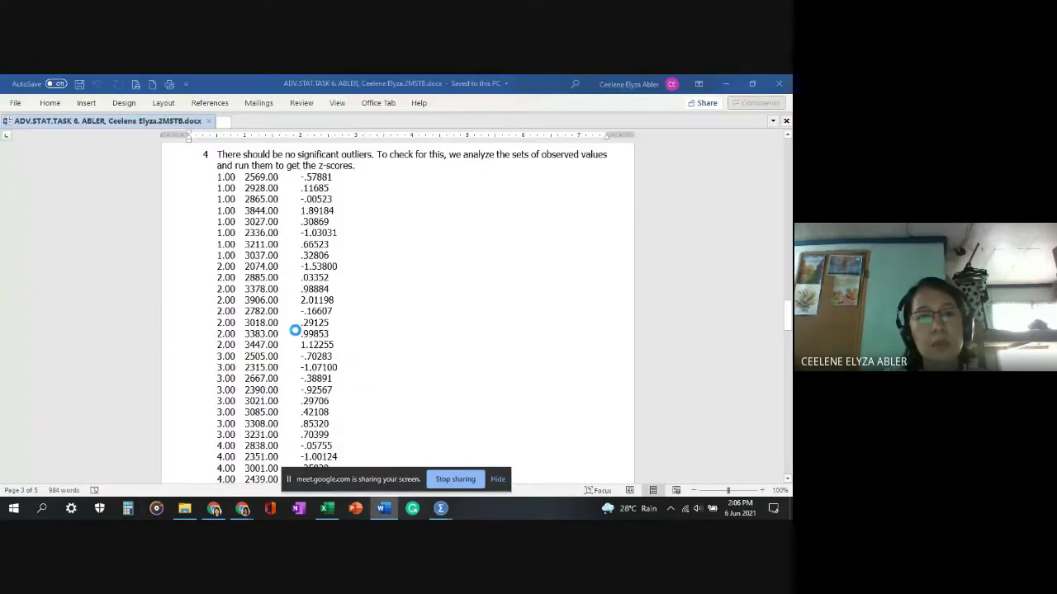
scroll(294, 330, down, 10)
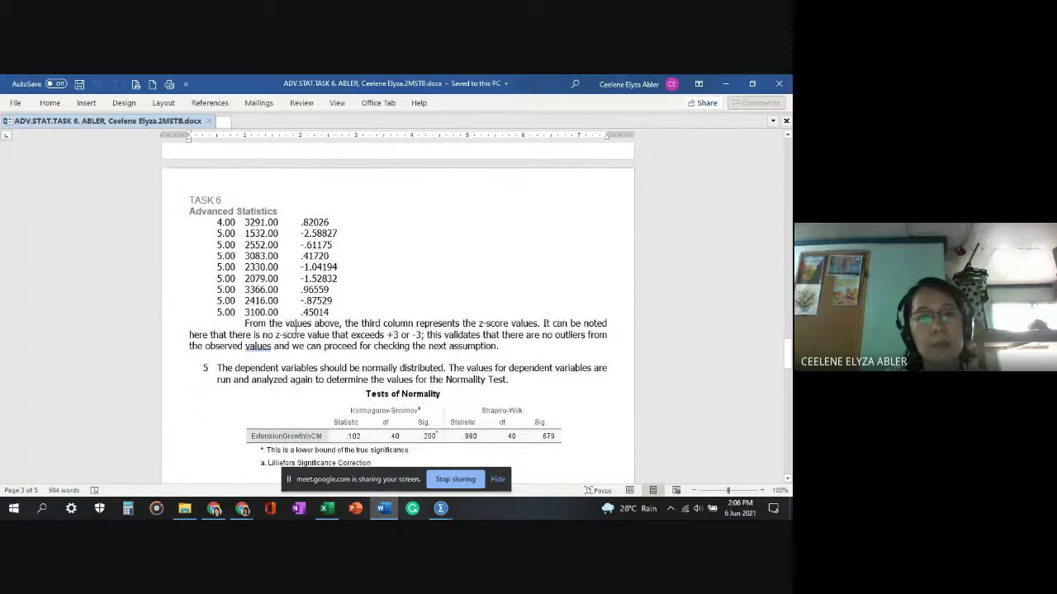
scroll(286, 402, down, 3)
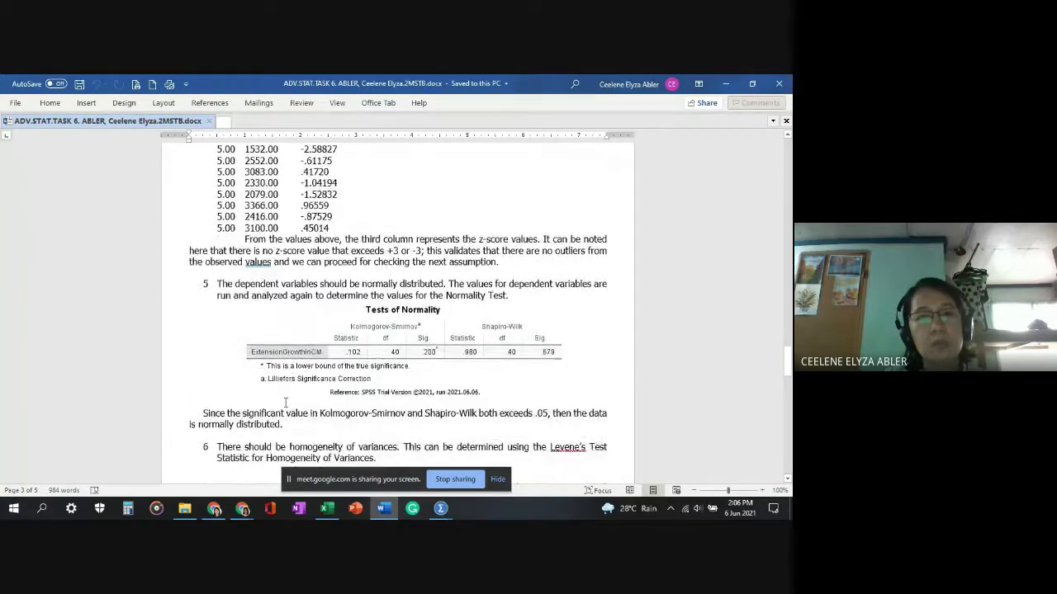
scroll(286, 402, up, 2)
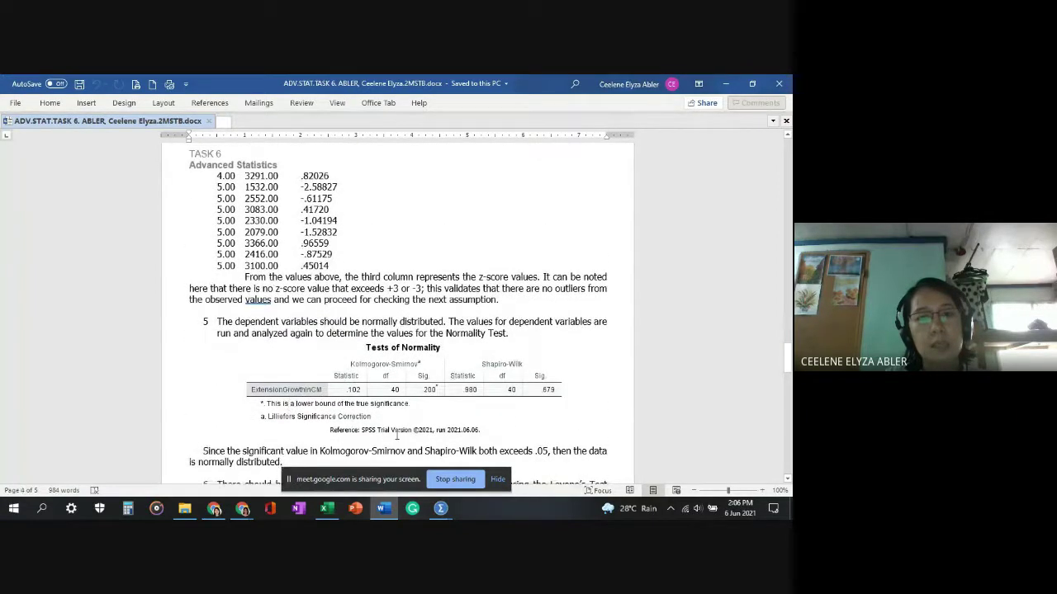
drag(397, 476, 670, 130)
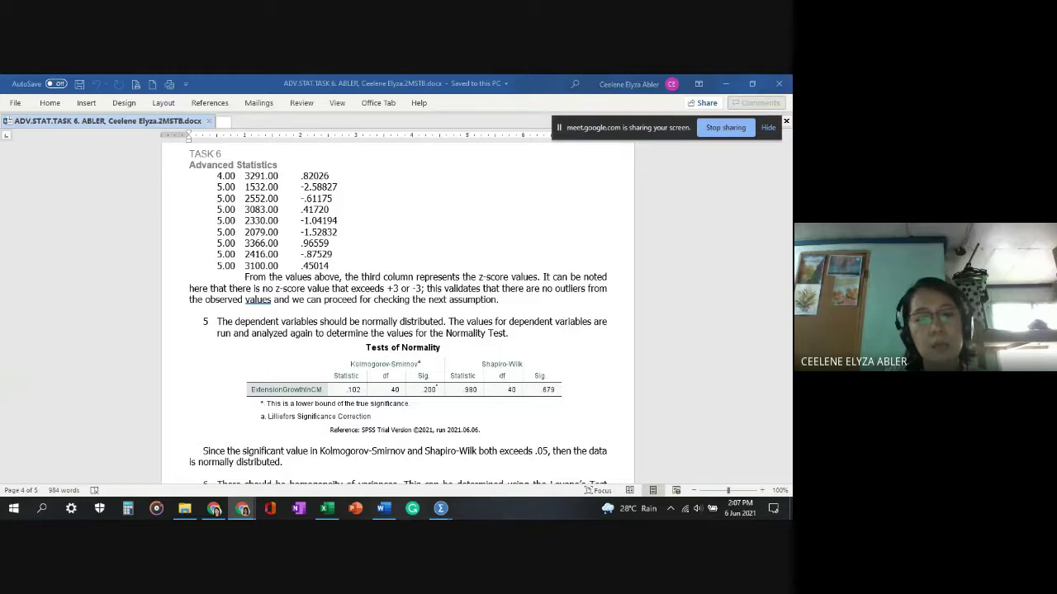
Switch to the SPSS Data Editor and run Explore on ExtensionGrowthInCM, displaying both statistics and plots, with normality plots with tests.
mouse_move(438, 511)
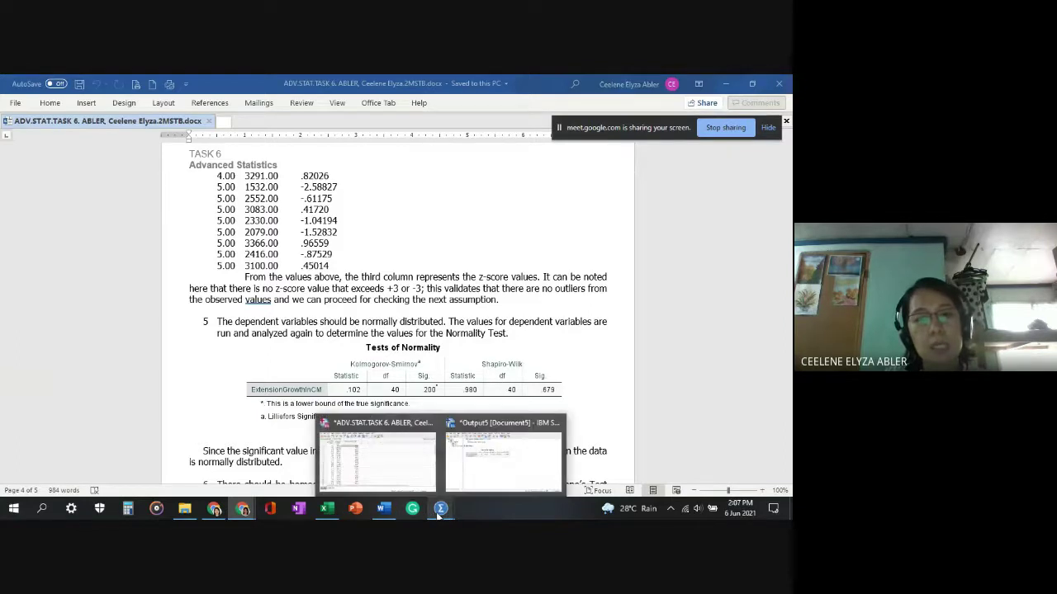
click(378, 462)
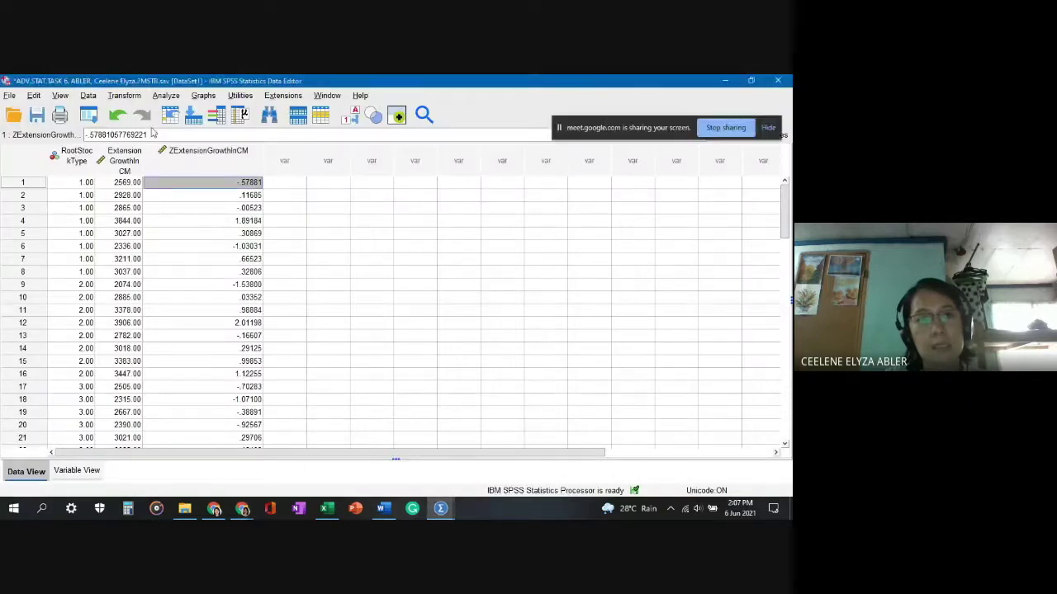
click(165, 96)
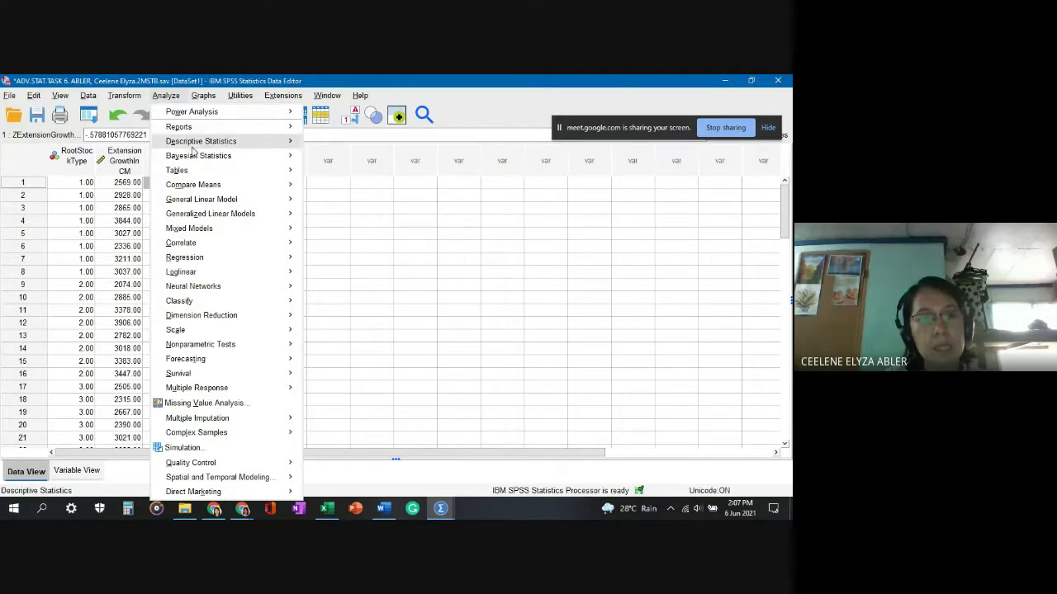
mouse_move(196, 143)
click(327, 175)
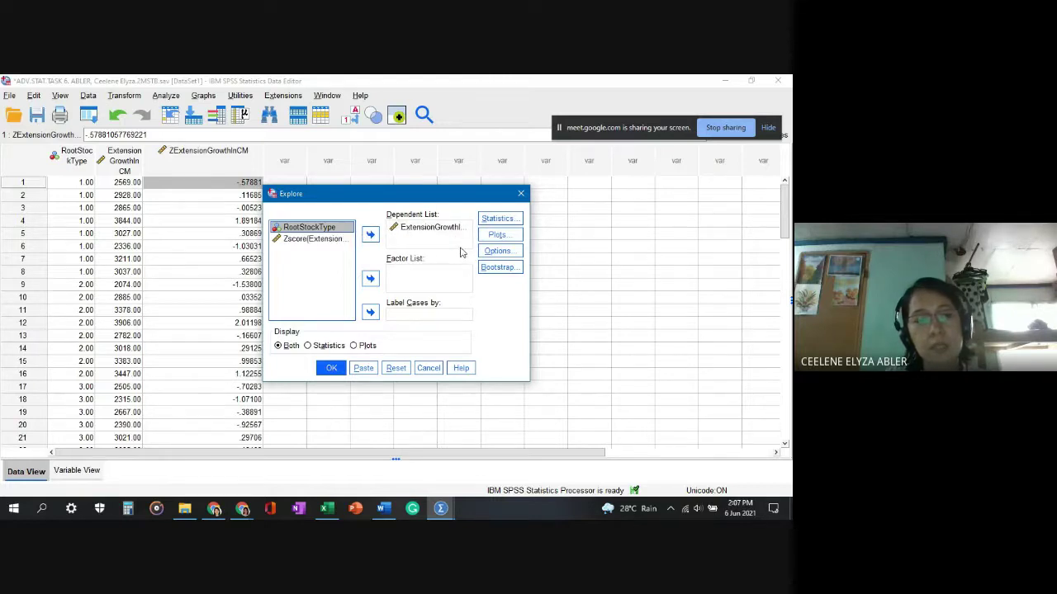
click(517, 255)
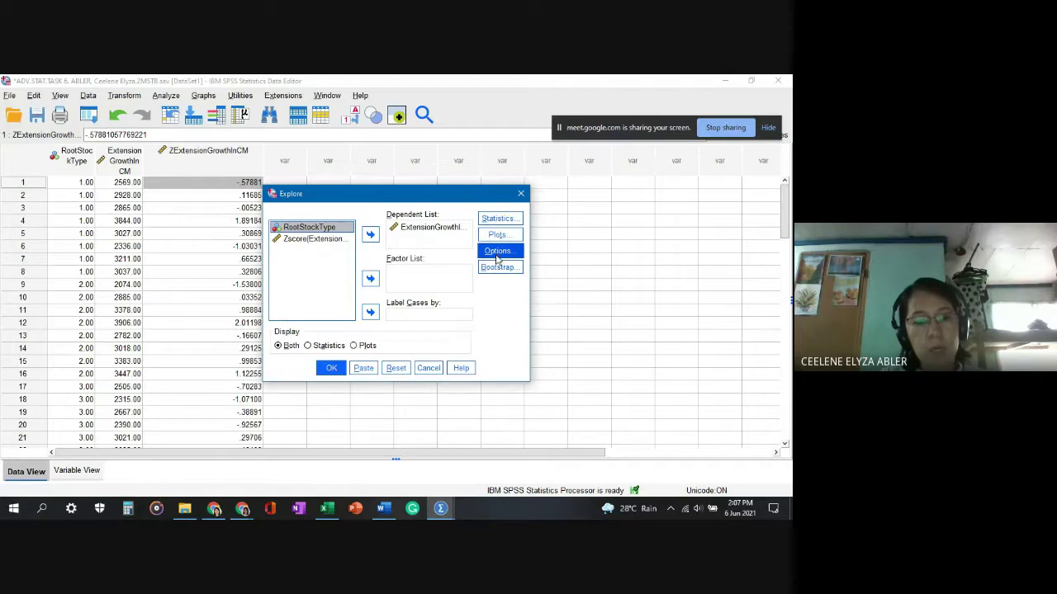
click(495, 235)
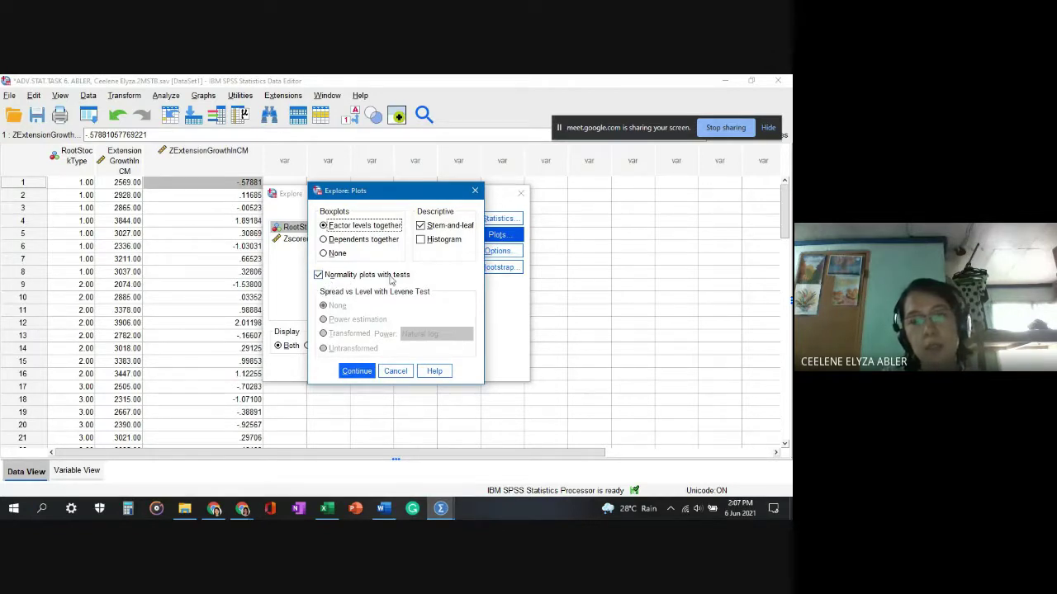
click(356, 370)
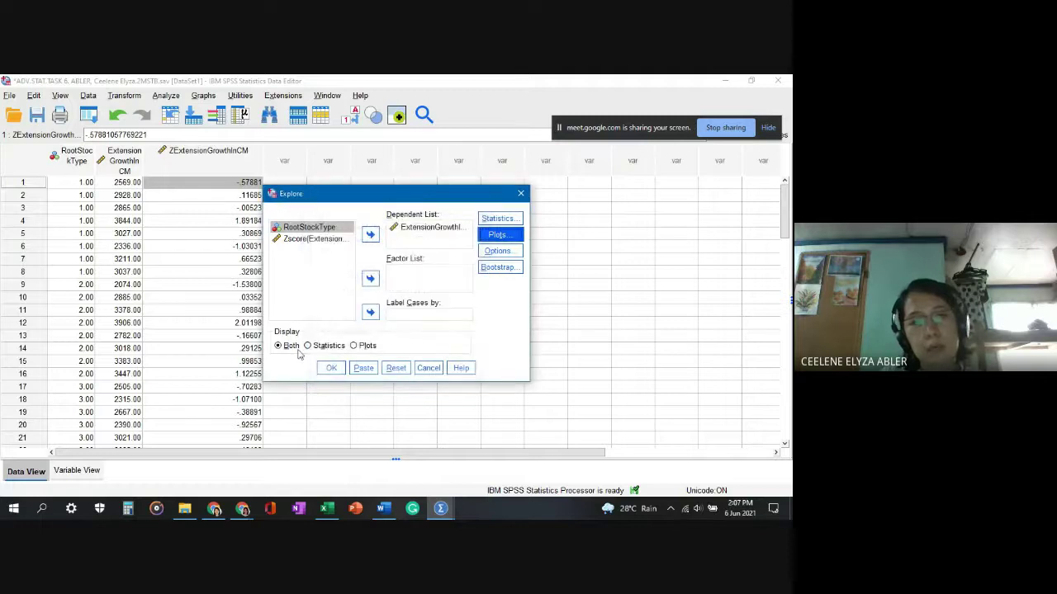
click(331, 369)
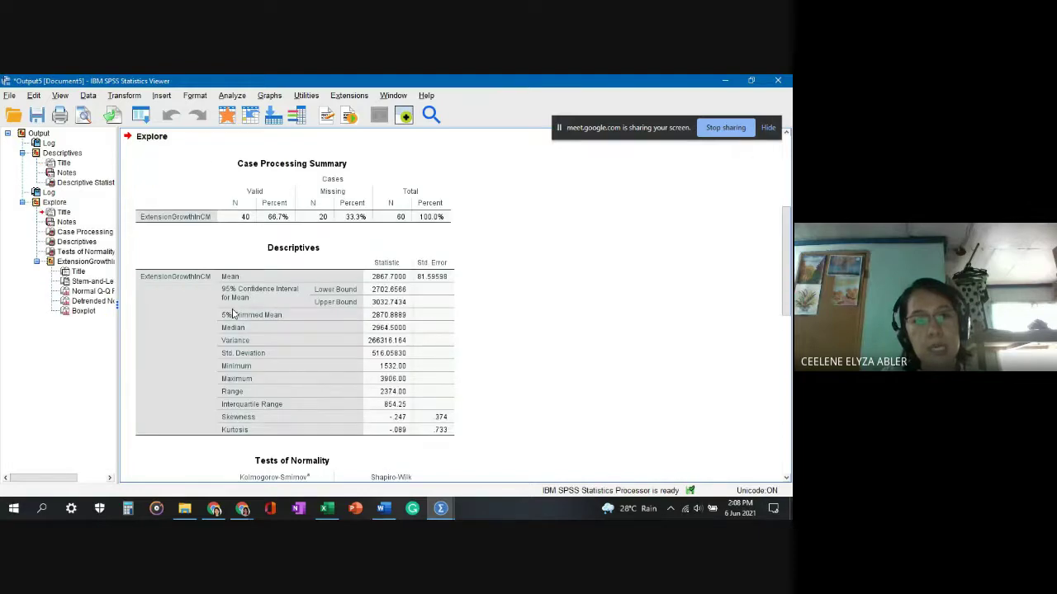
Examine the Descriptives and Tests of Normality tables for ExtensionGrowthInCM in the Explore output.
scroll(232, 312, down, 2)
scroll(232, 312, down, 2)
click(235, 314)
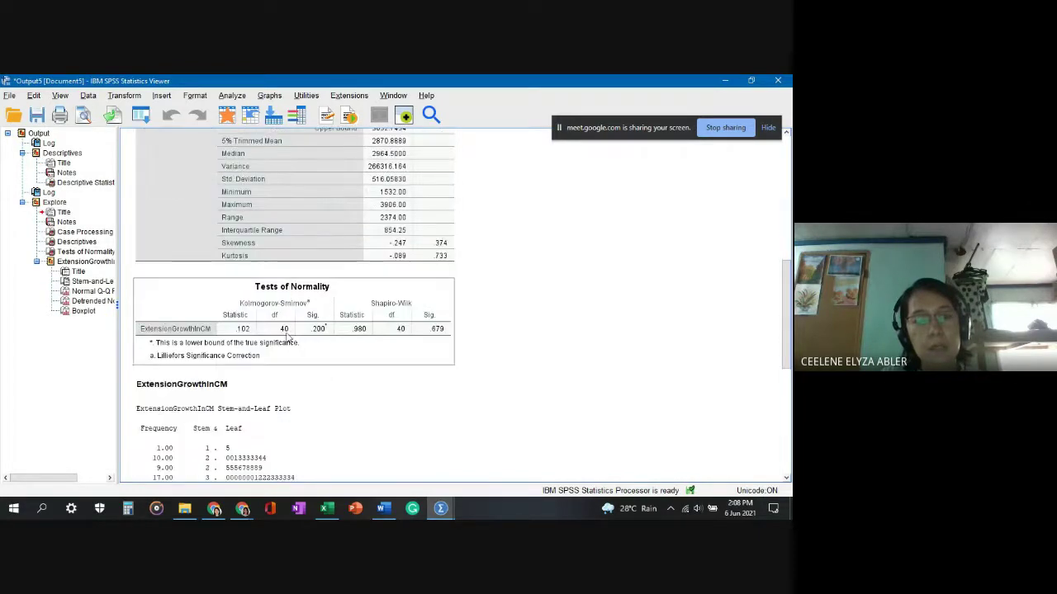
scroll(268, 316, up, 2)
click(332, 333)
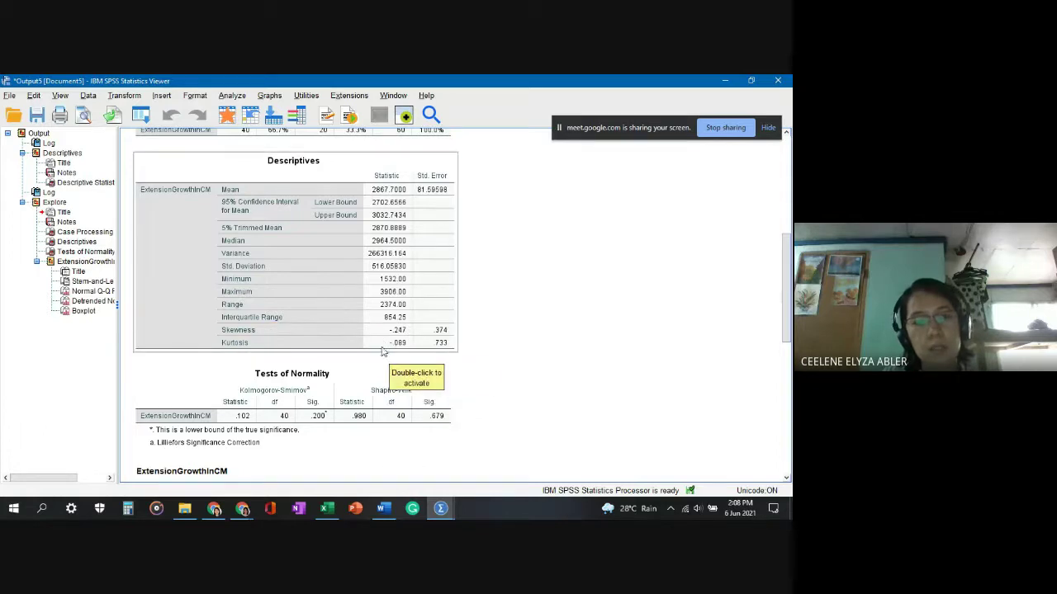
scroll(330, 316, down, 3)
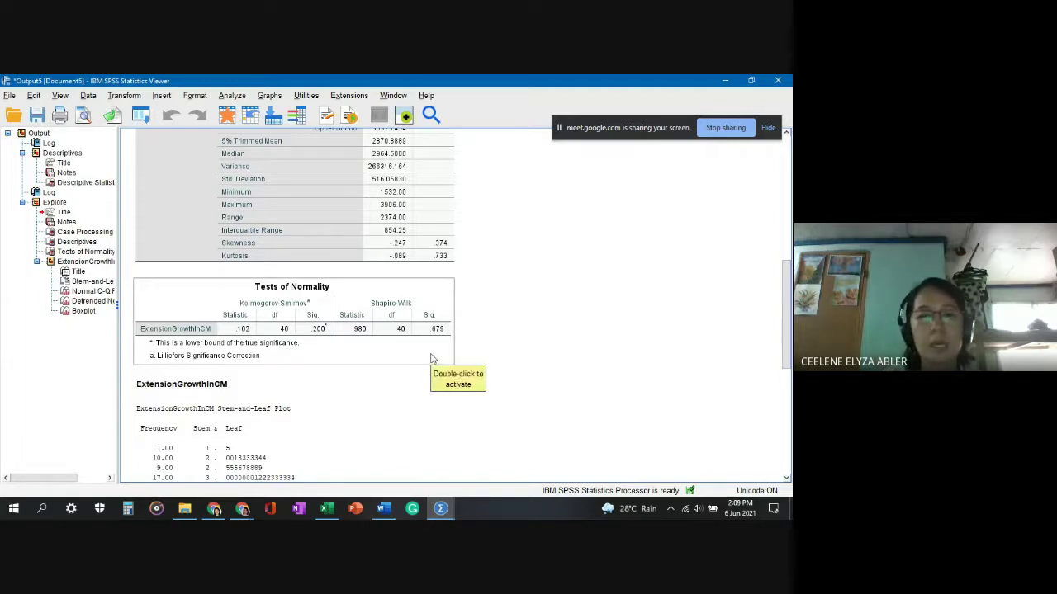
Run a One-Way ANOVA from the Data Editor with ExtensionGrowthInCM as dependent, RootStockType as factor, and the homogeneity of variance test.
mouse_move(440, 509)
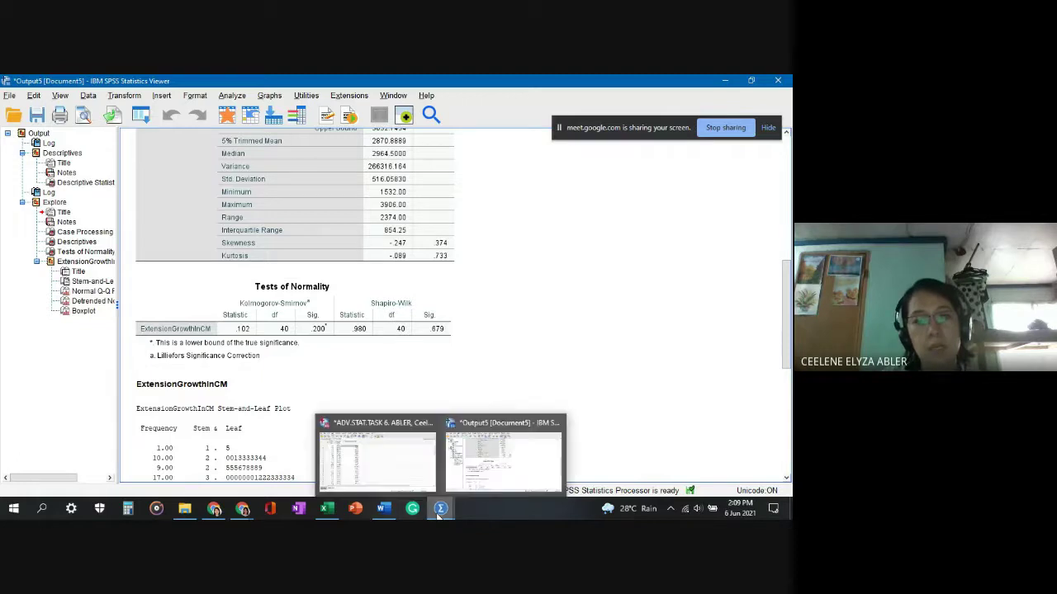
click(385, 483)
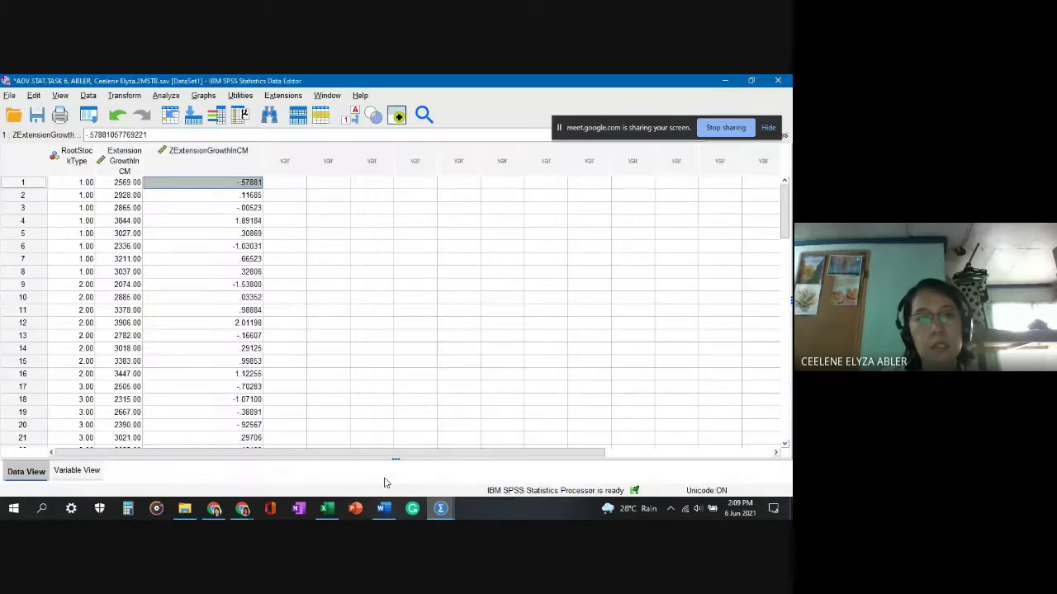
click(164, 95)
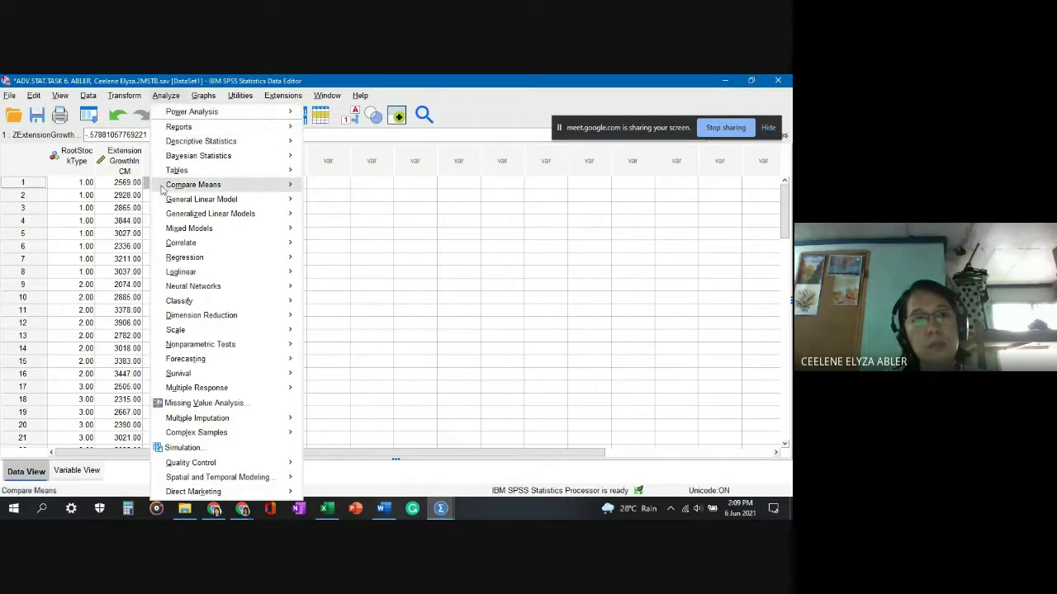
mouse_move(162, 189)
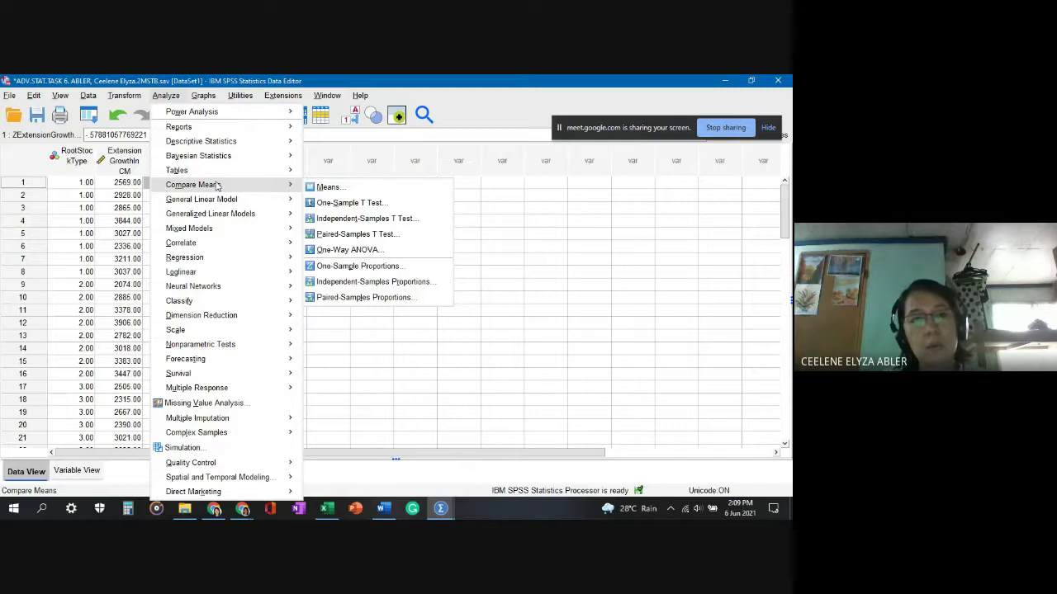
click(342, 250)
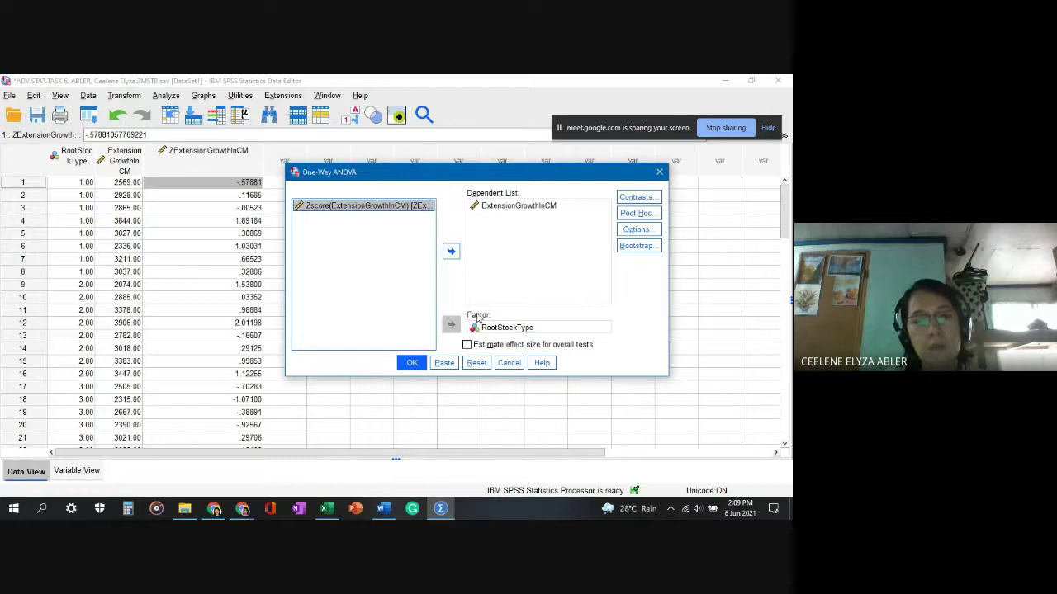
click(637, 227)
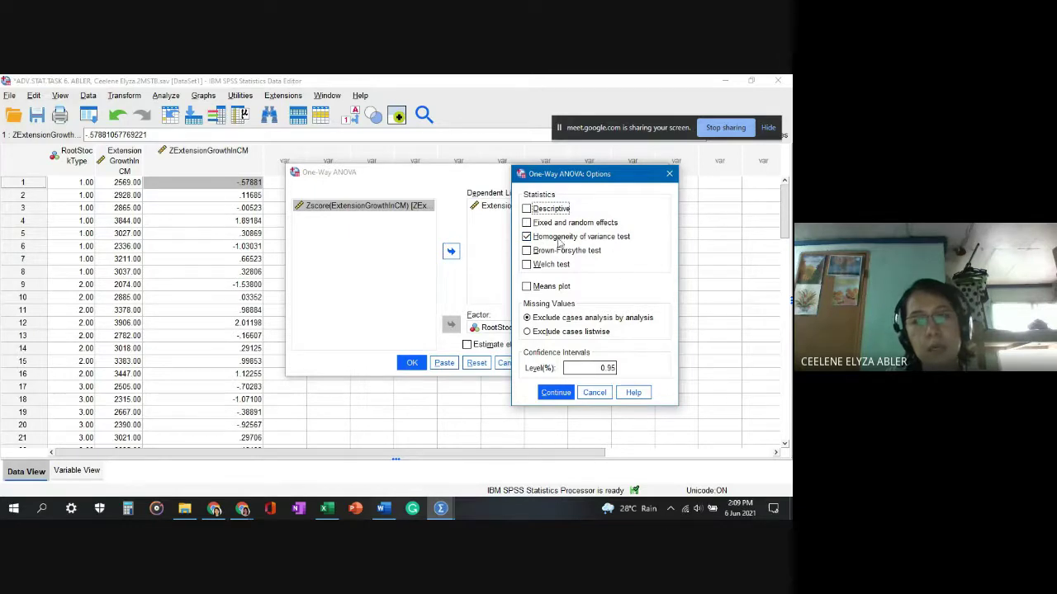
click(560, 394)
click(407, 364)
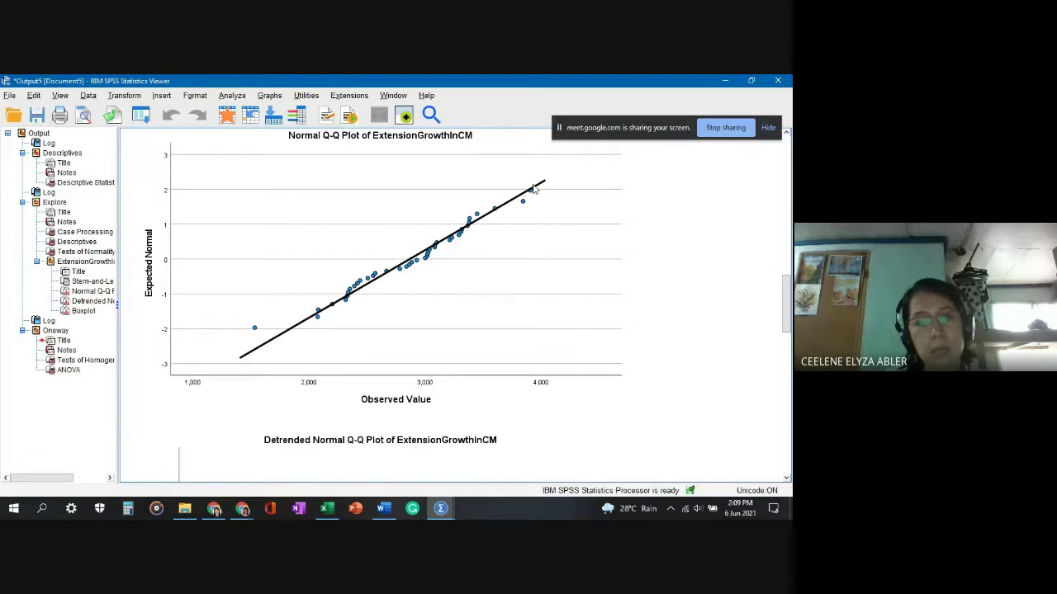
Examine the normal and detrended Q-Q plots, the boxplot, and the homogeneity of variances and ANOVA tables in the output.
click(597, 223)
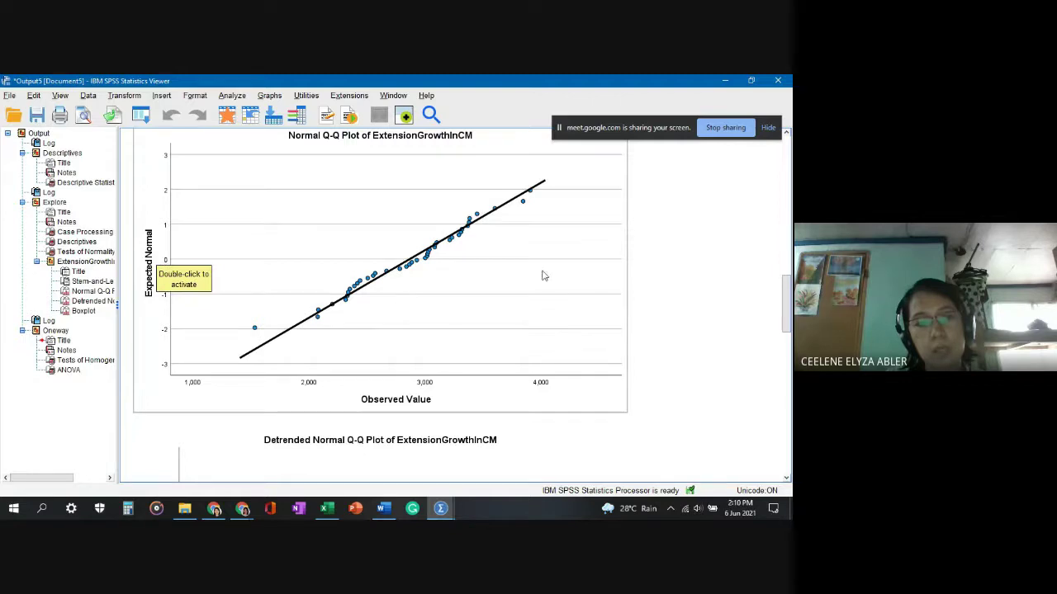
scroll(303, 341, down, 5)
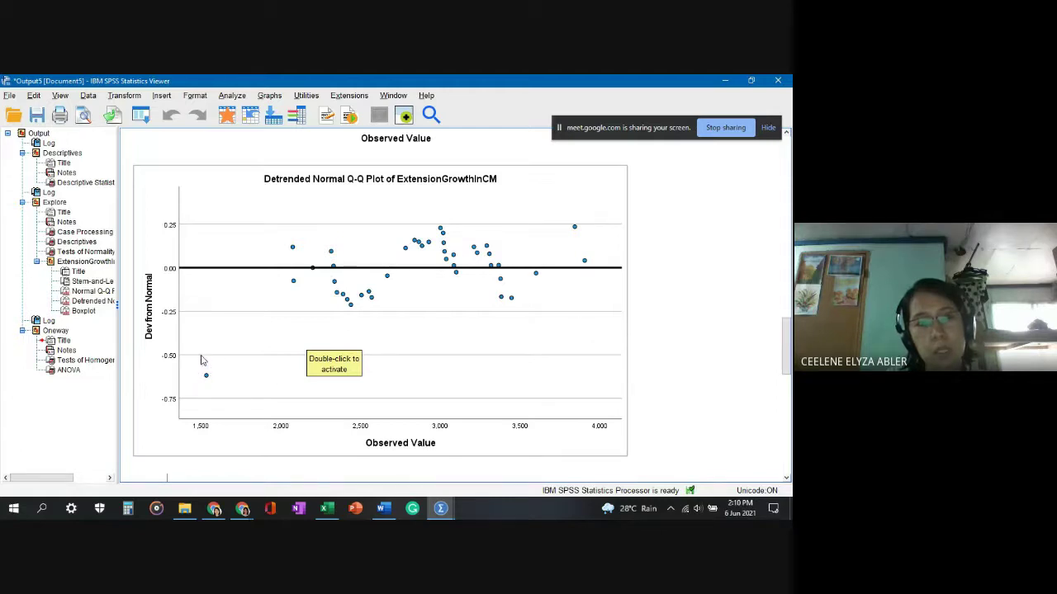
scroll(227, 320, down, 5)
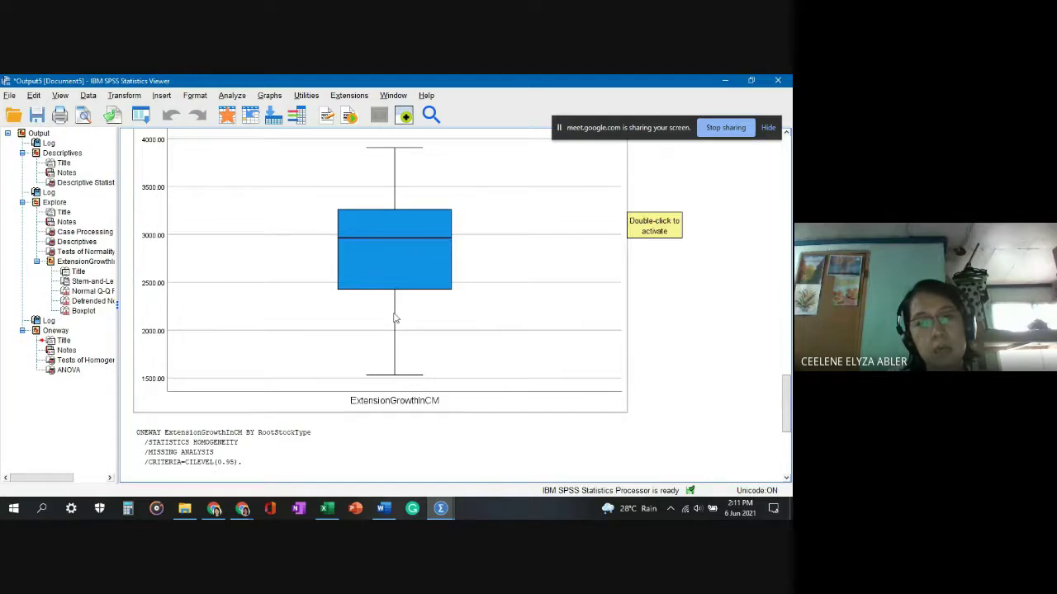
scroll(380, 330, down, 3)
scroll(371, 335, down, 2)
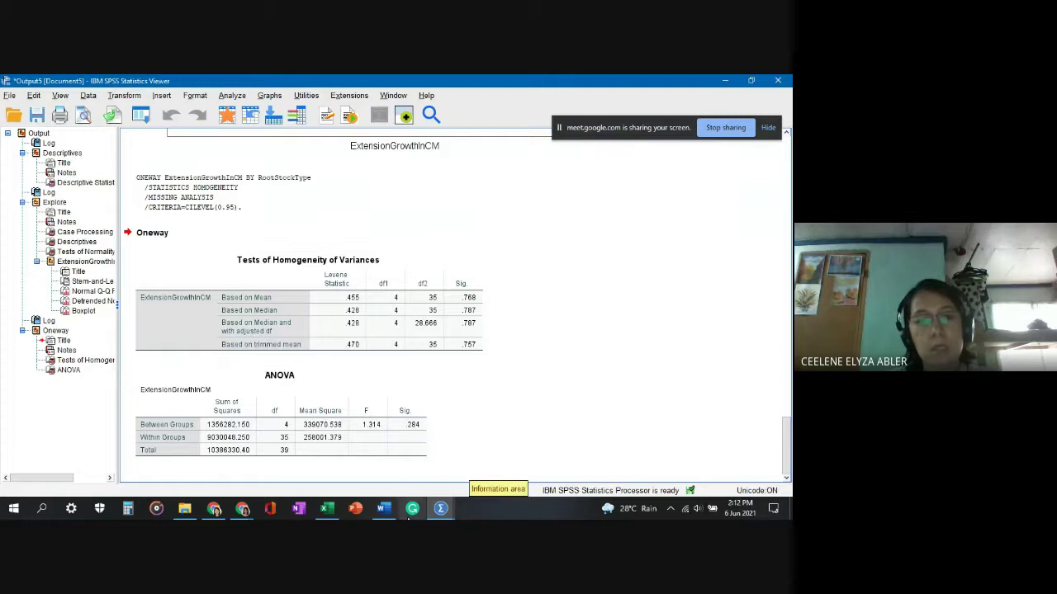
Compare the homogeneity of variances and ANOVA tables under assumption 6 in the Word document with the SPSS output.
click(384, 508)
scroll(336, 433, down, 7)
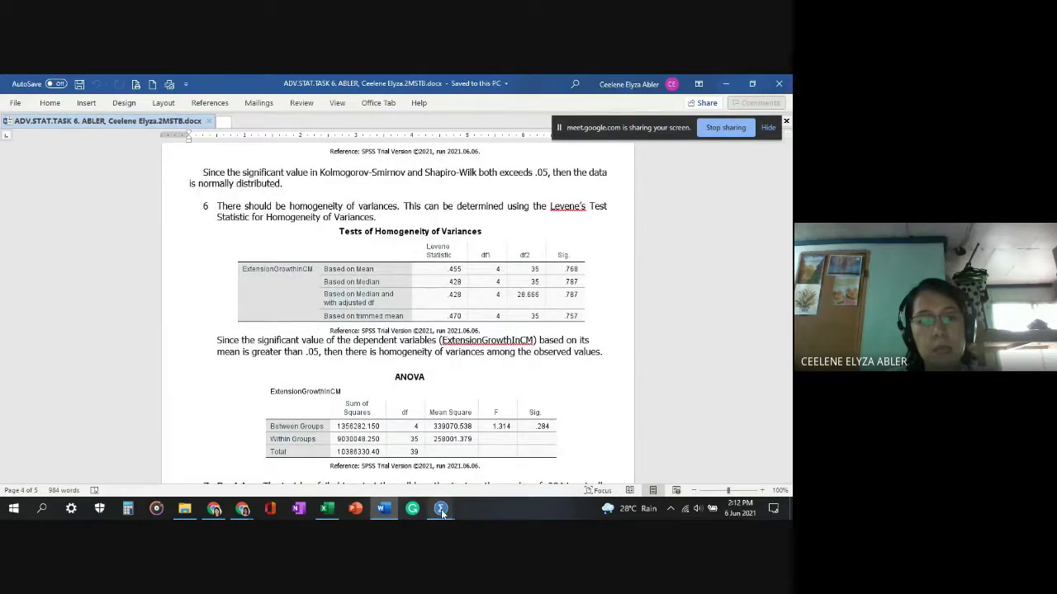
mouse_move(440, 508)
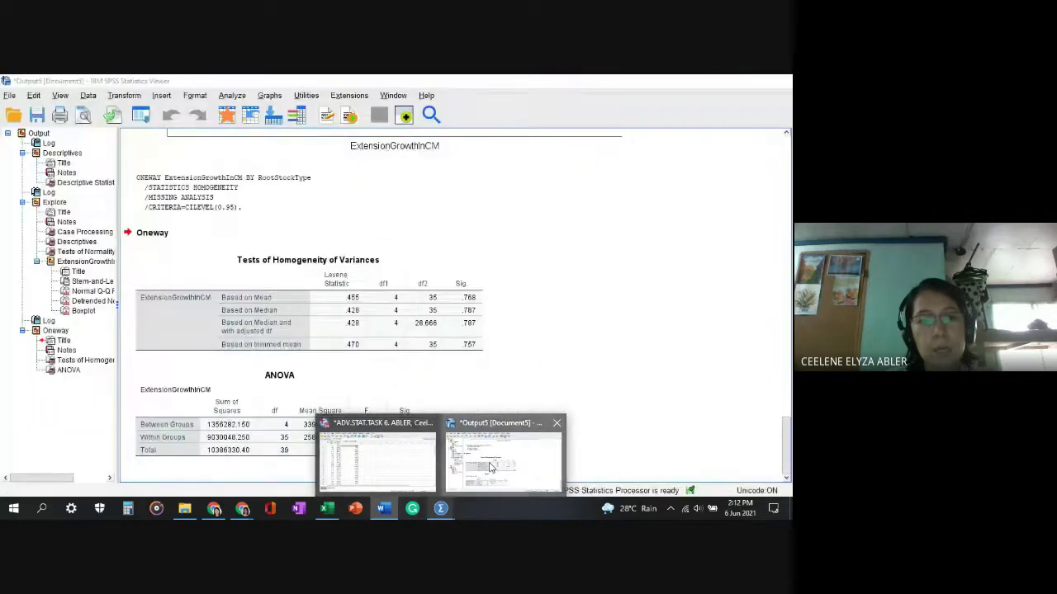
click(489, 467)
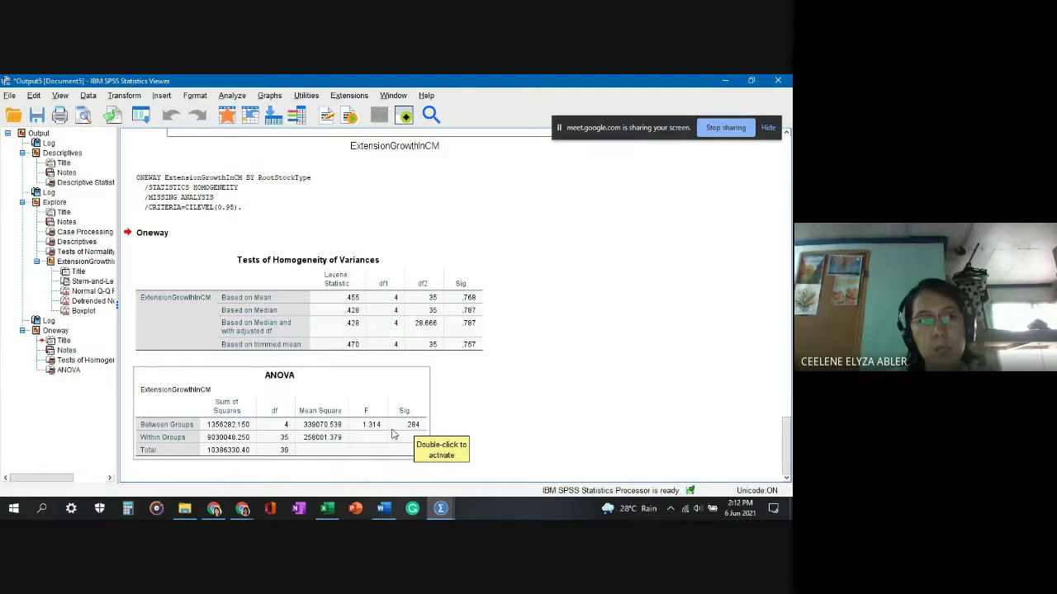
Return to the Word document and review the hypotheses and the p-value decision rule in the Computation section.
click(383, 507)
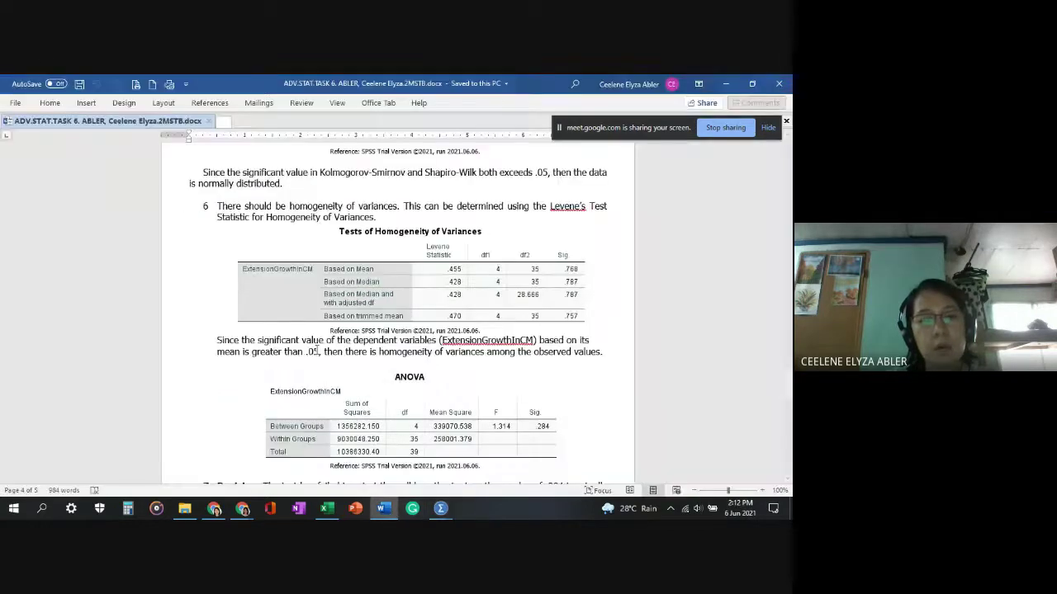
scroll(316, 351, up, 15)
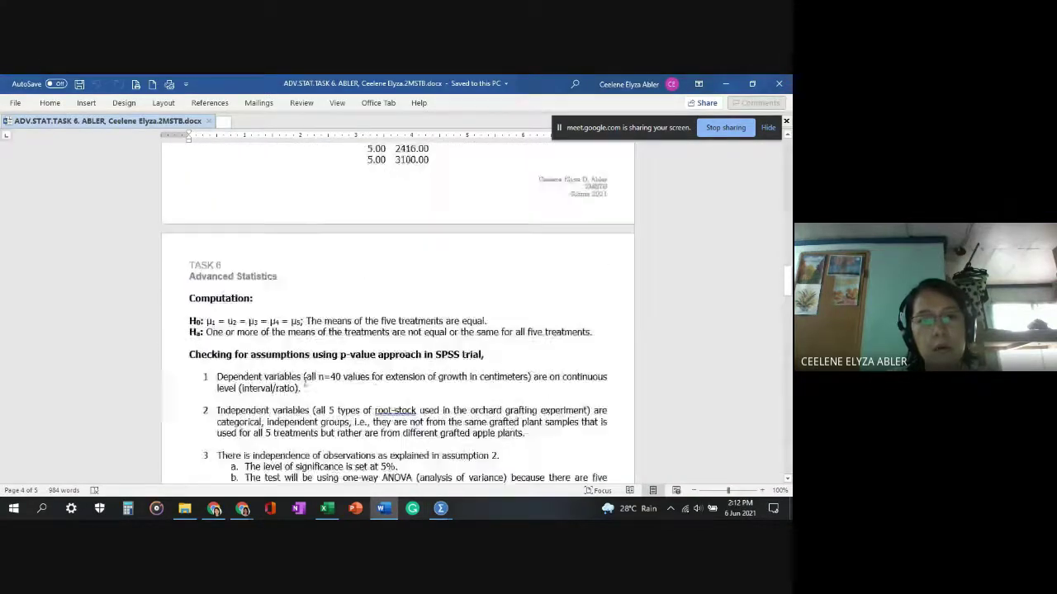
scroll(304, 378, down, 3)
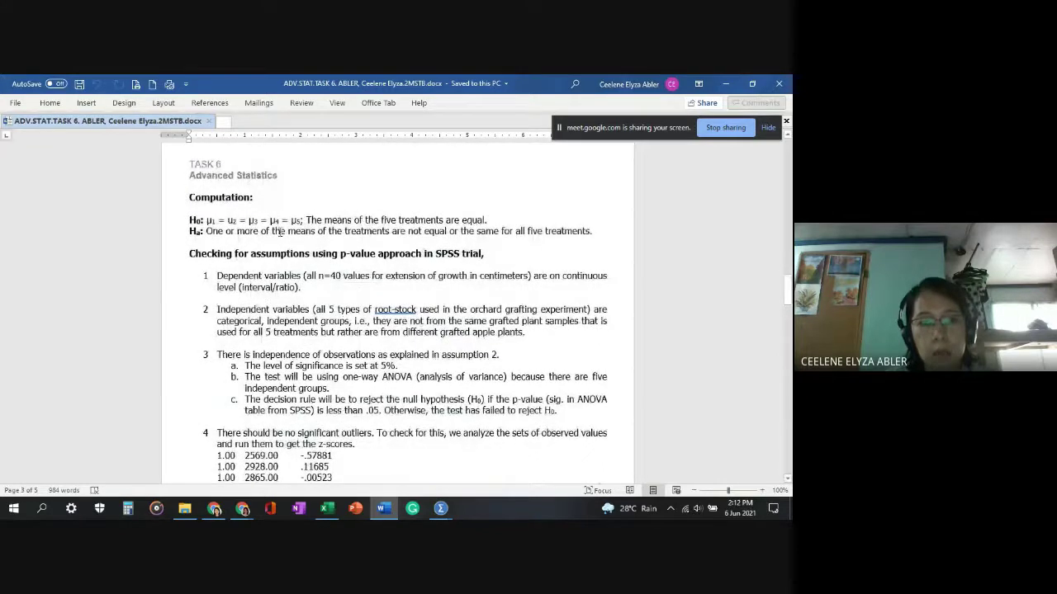
scroll(375, 342, down, 1)
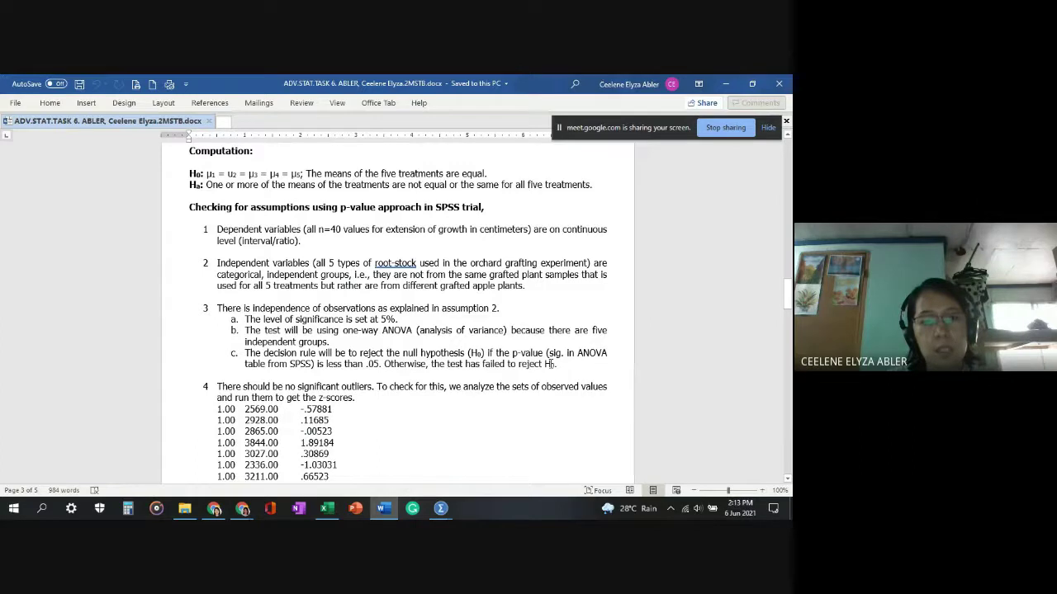
Review the ANOVA decision and conclusion in the Word document and the manual critical-value solution that follows.
scroll(349, 356, down, 1)
scroll(348, 357, down, 20)
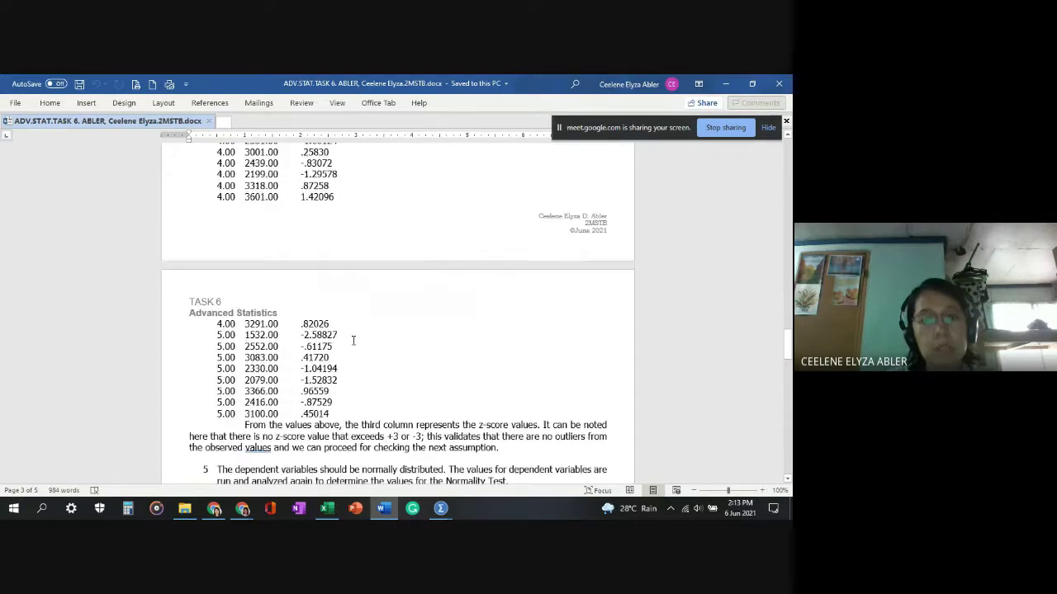
scroll(393, 388, up, 2)
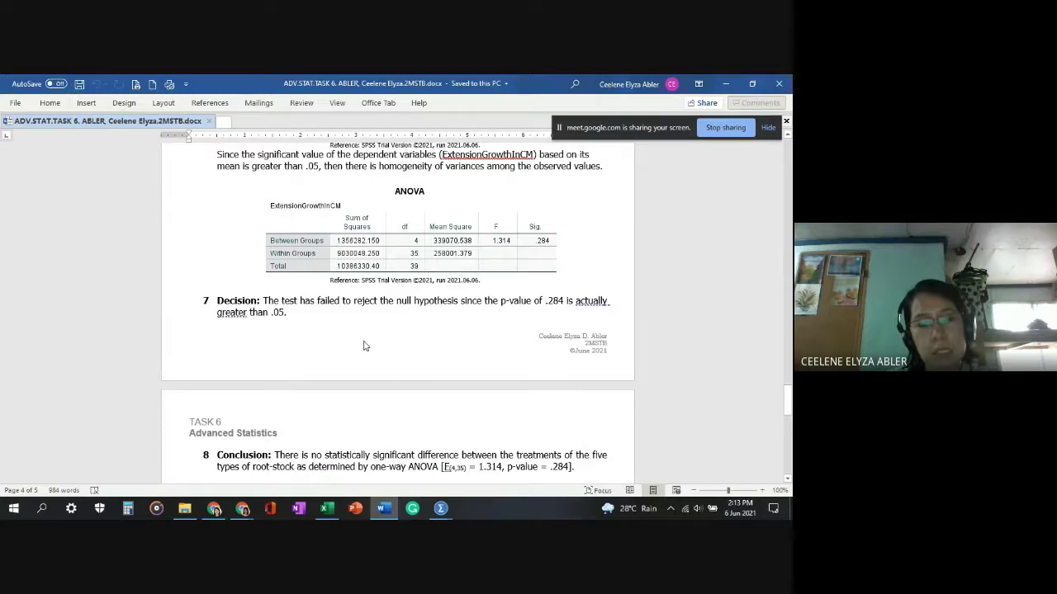
scroll(365, 342, down, 3)
scroll(361, 344, up, 5)
scroll(362, 342, down, 10)
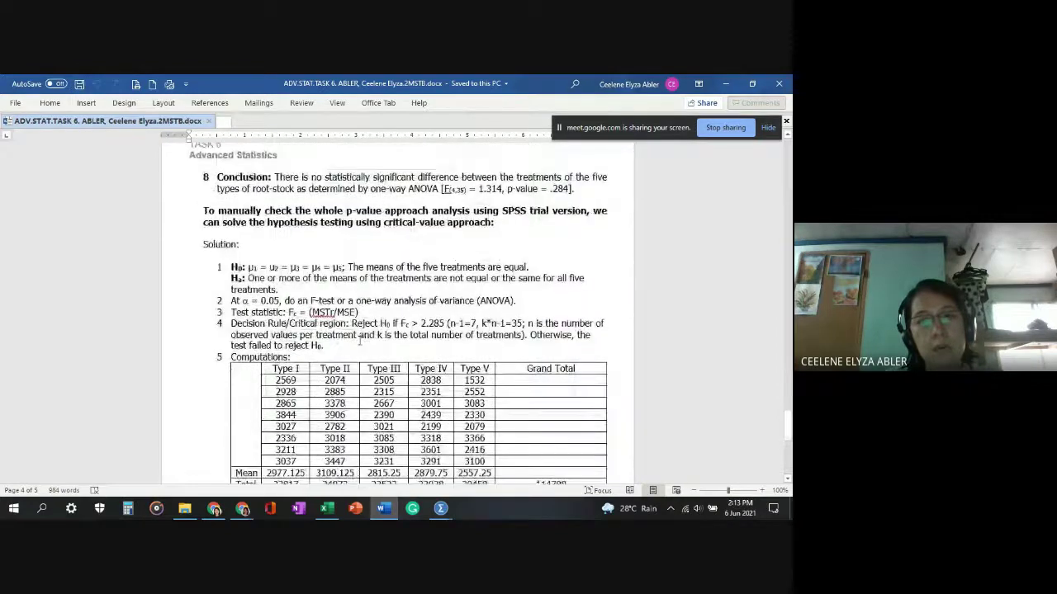
scroll(358, 338, up, 3)
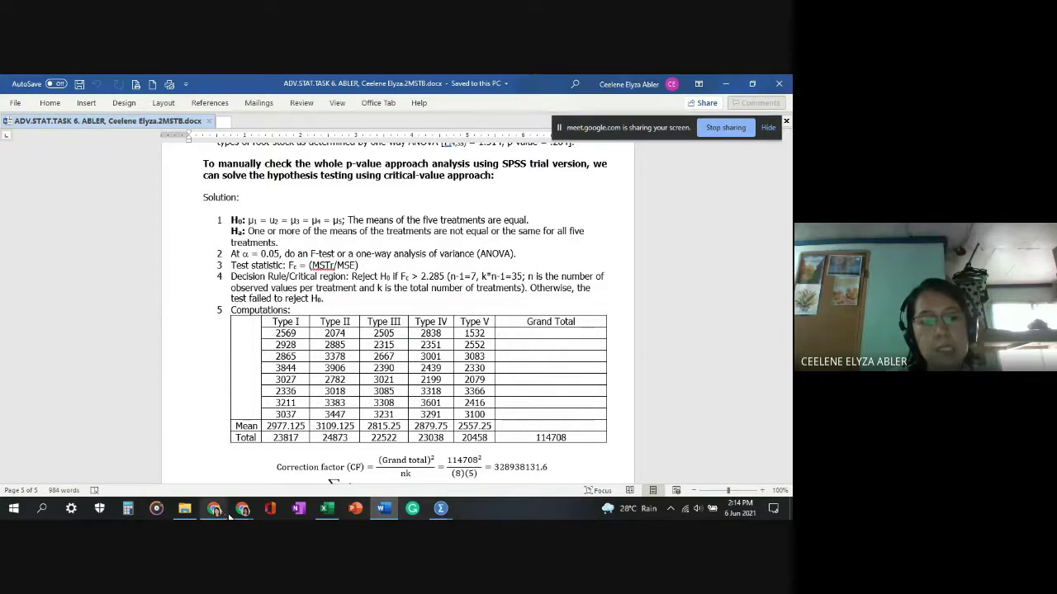
Switch to the Google Meet call window in Chrome.
mouse_move(250, 504)
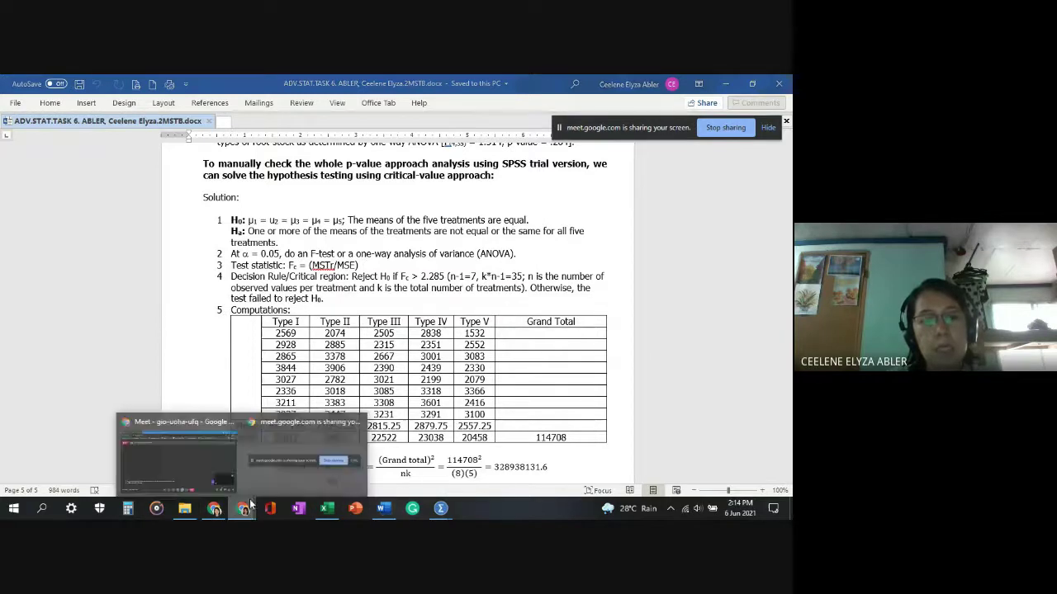
click(210, 478)
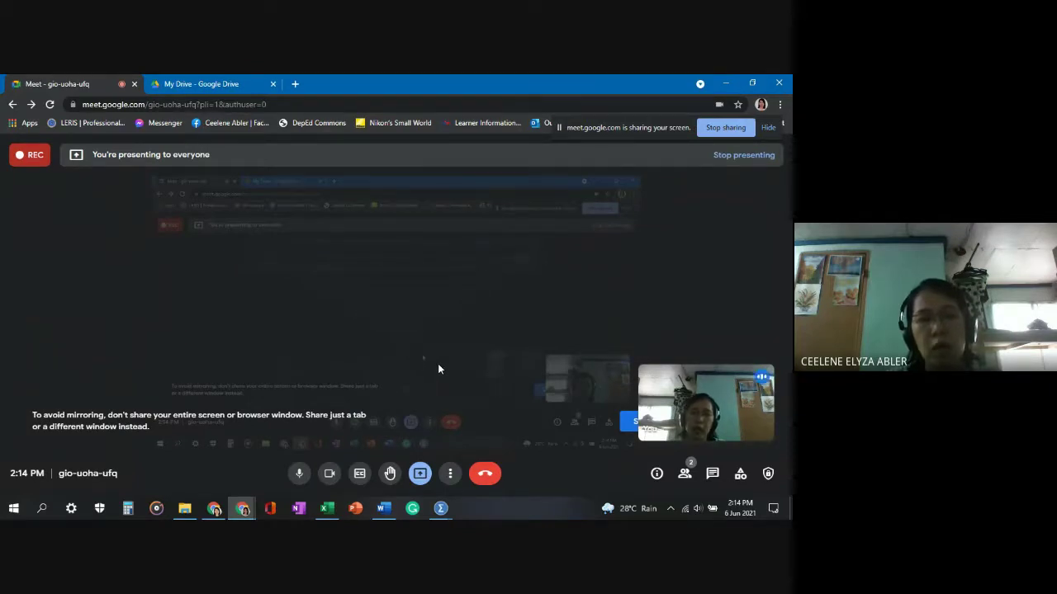
mouse_move(307, 335)
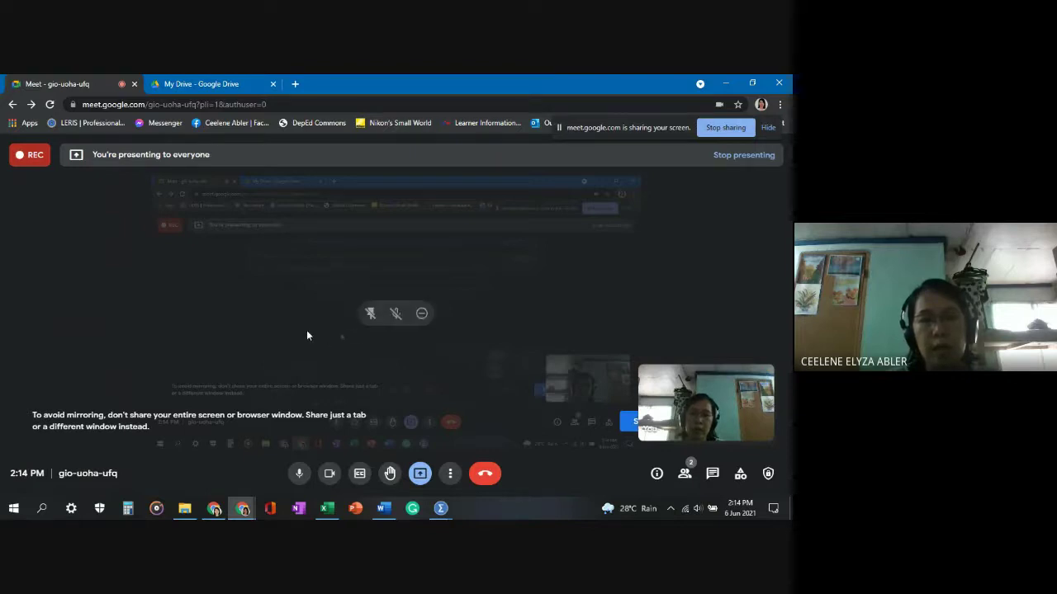